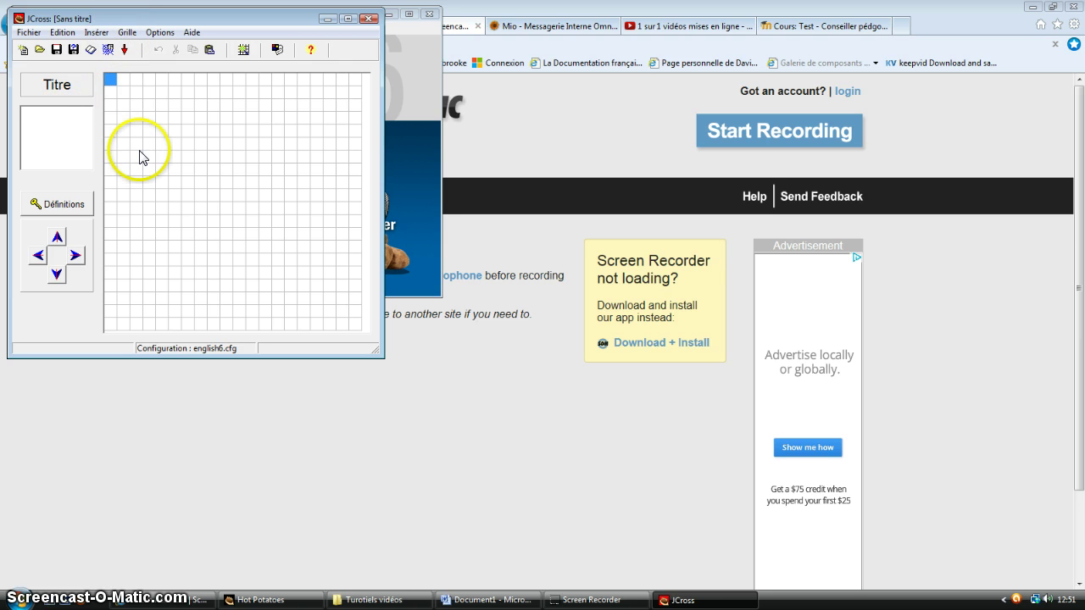
Step: Enter "jgjgkjghkjhg" as the exercise title and open the automatic crossword grid generator
{"action": "left_click", "coordinate": [53, 117]}
{"action": "type", "text": "jgjgkjghkjhg"}
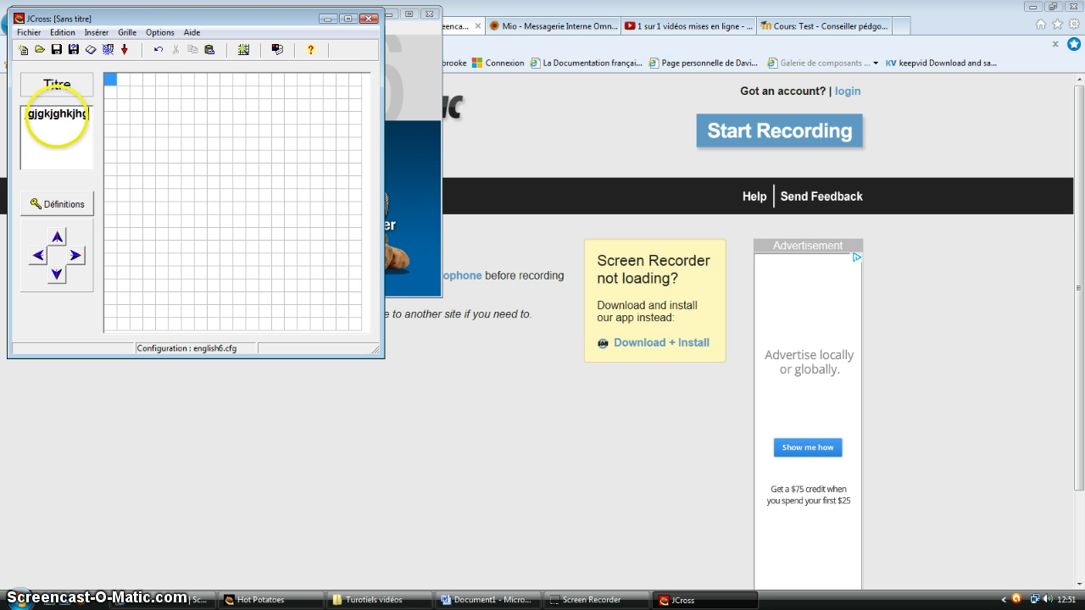
{"action": "left_click", "coordinate": [96, 33]}
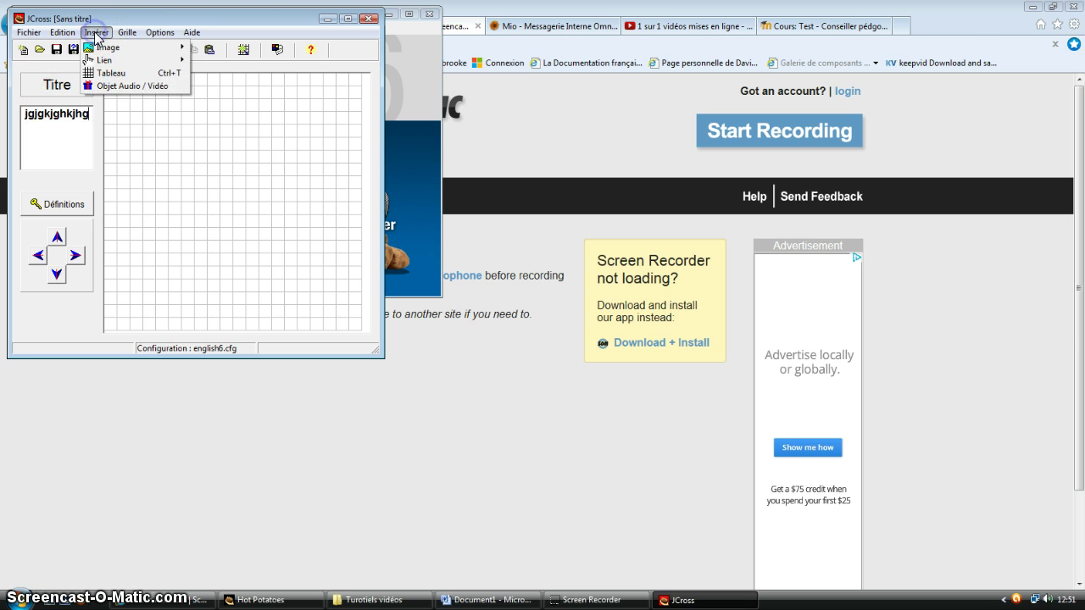
{"action": "left_click", "coordinate": [127, 34]}
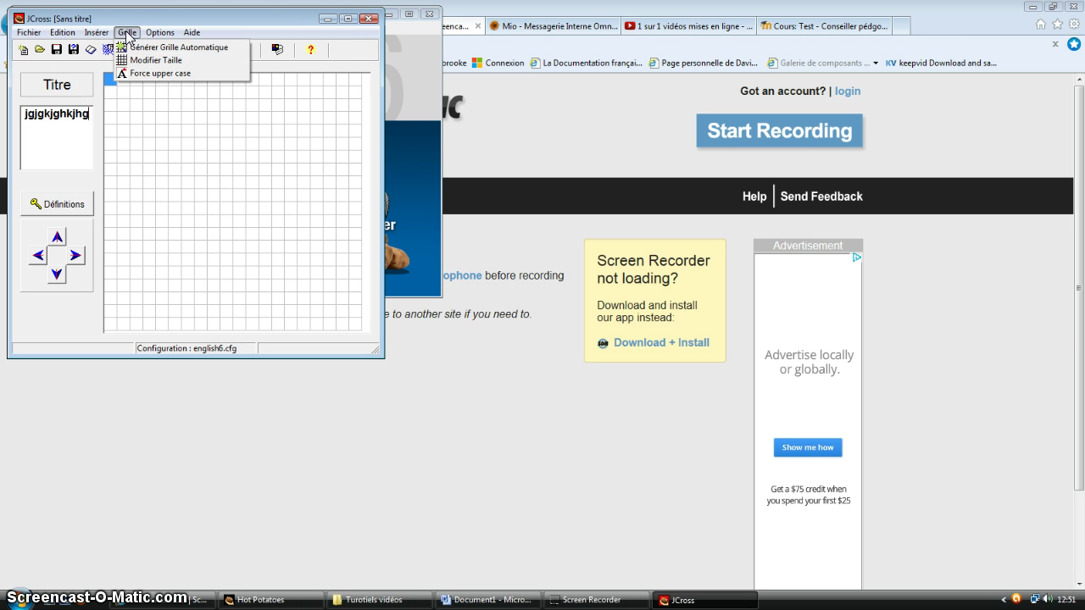
{"action": "left_click", "coordinate": [140, 47]}
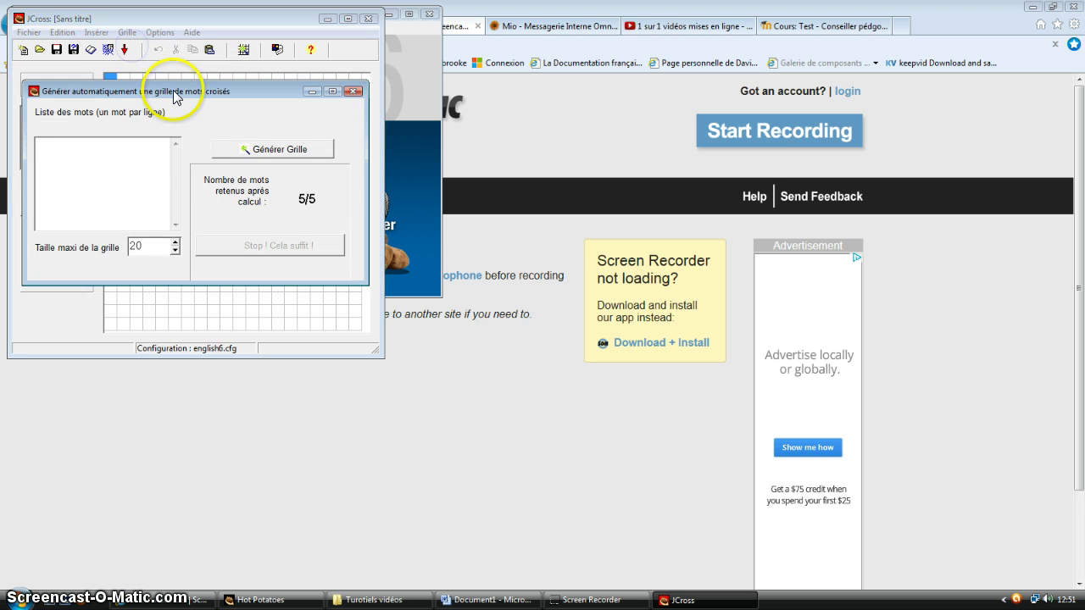
{"action": "left_click", "coordinate": [159, 169]}
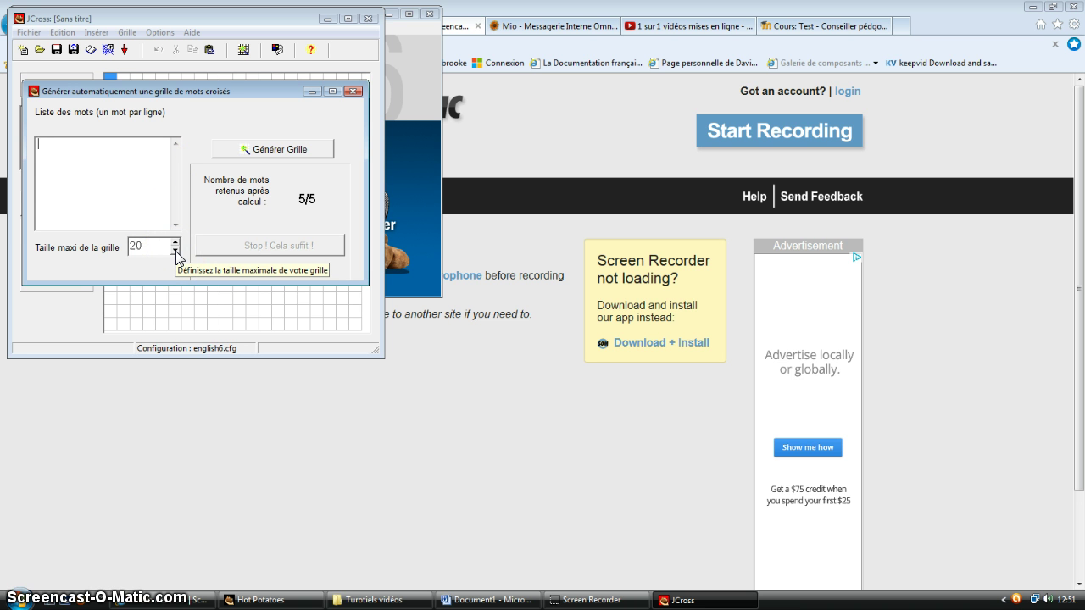
{"action": "double_click", "coordinate": [150, 247]}
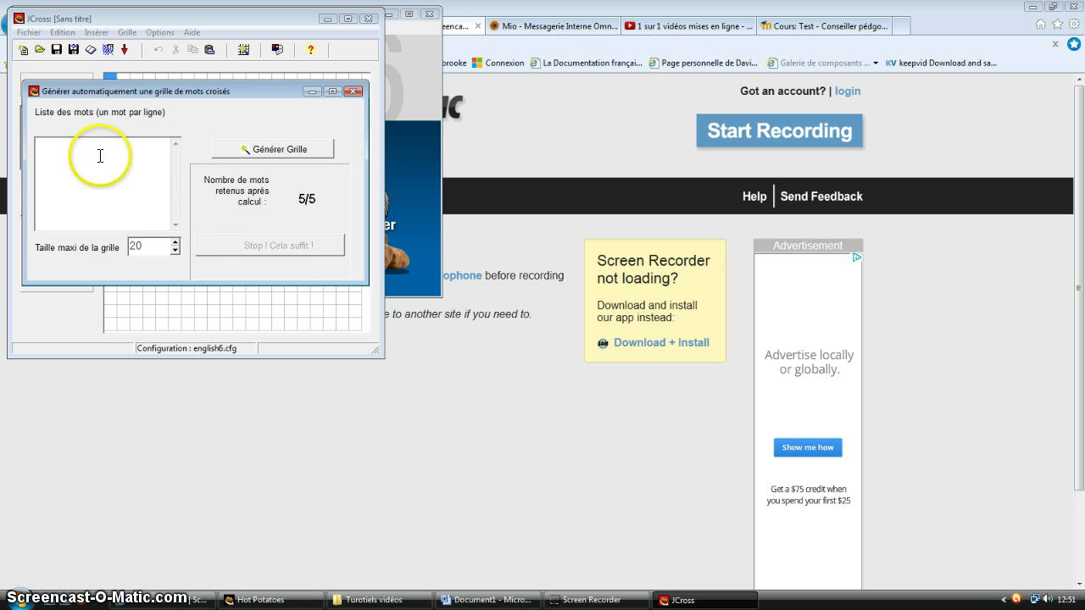
{"action": "left_click", "coordinate": [136, 244]}
{"action": "left_click", "coordinate": [91, 180]}
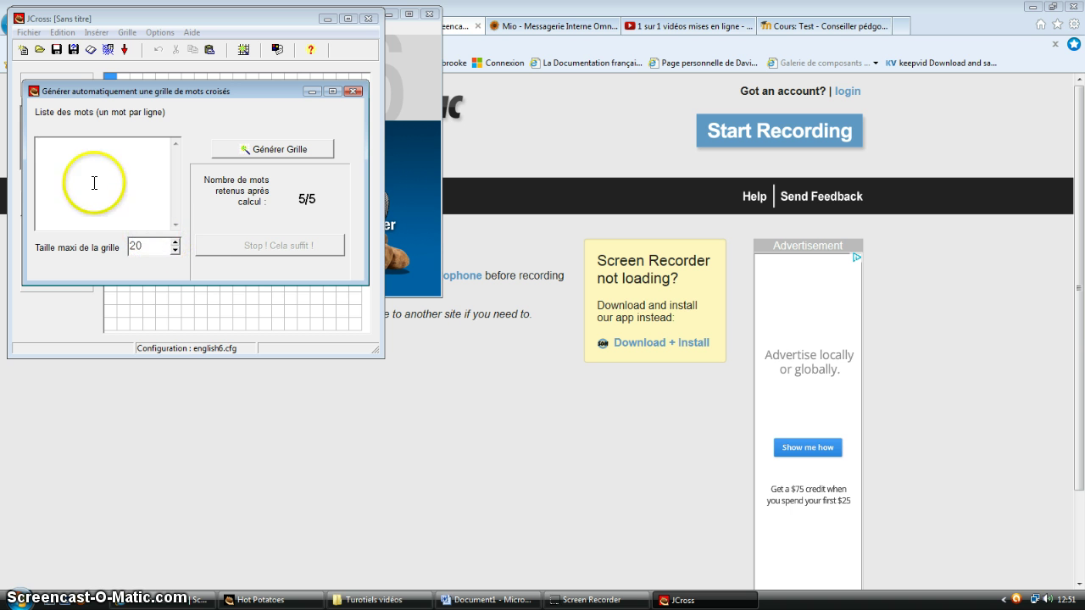
{"action": "left_click", "coordinate": [138, 248]}
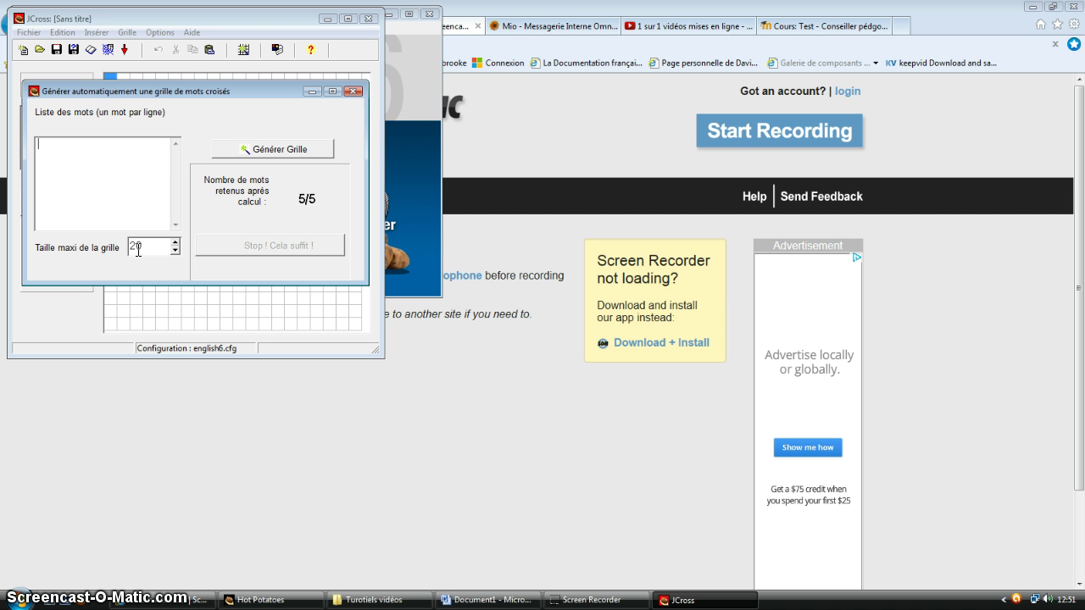
{"action": "left_click", "coordinate": [158, 230]}
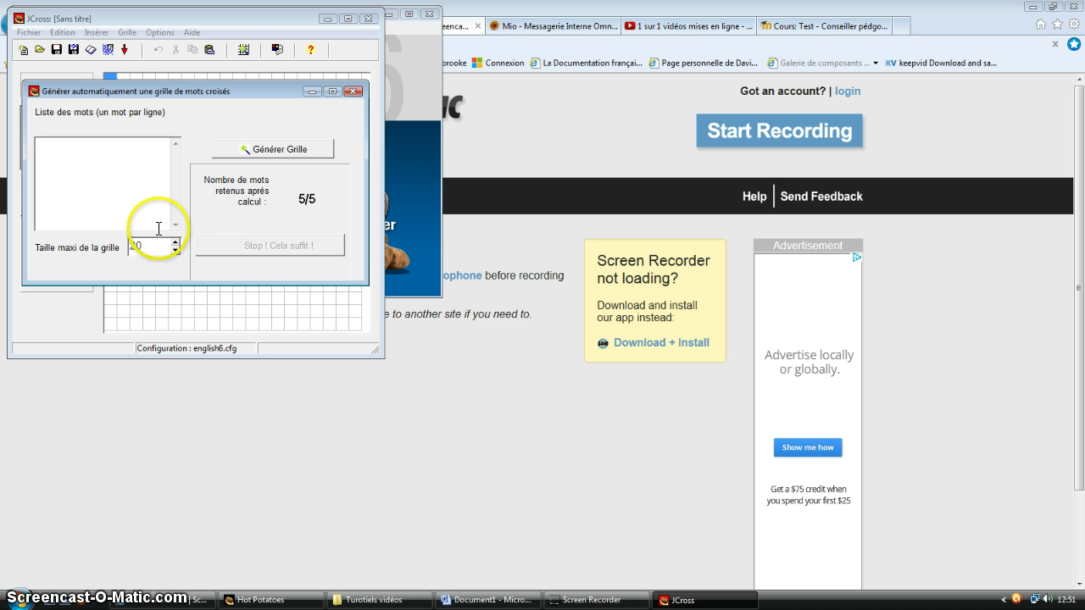
Step: Fill the word list with random filler words, one per line, including "lkjhkljhk" and "lkjhlkjhkljhk", and generate the grid
{"action": "left_click", "coordinate": [131, 142]}
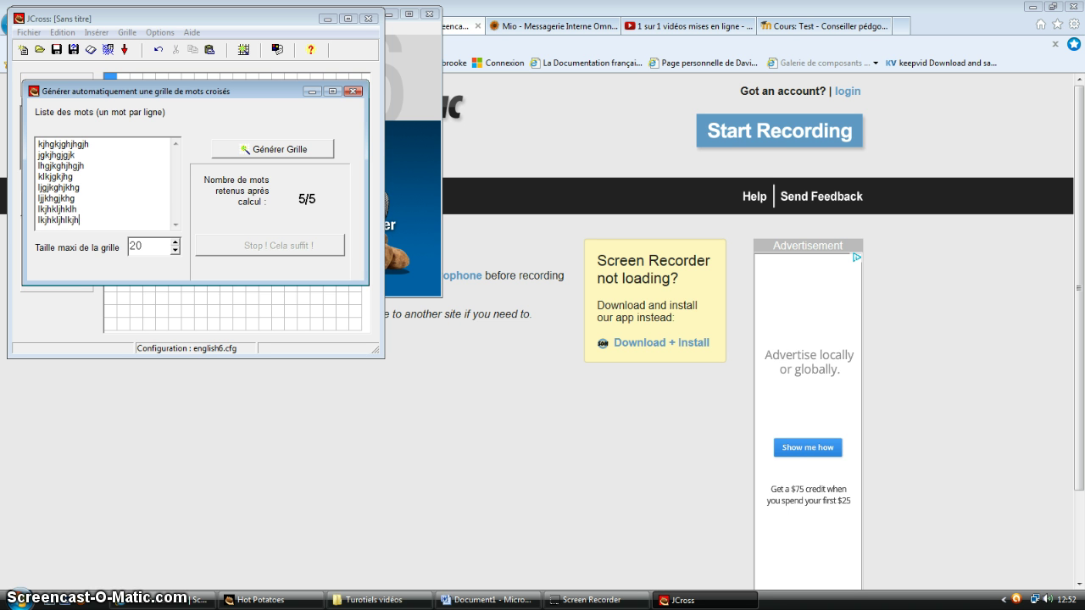
{"action": "key", "text": "Return"}
{"action": "type", "text": "lkjhkljhk"}
{"action": "key", "text": "Return"}
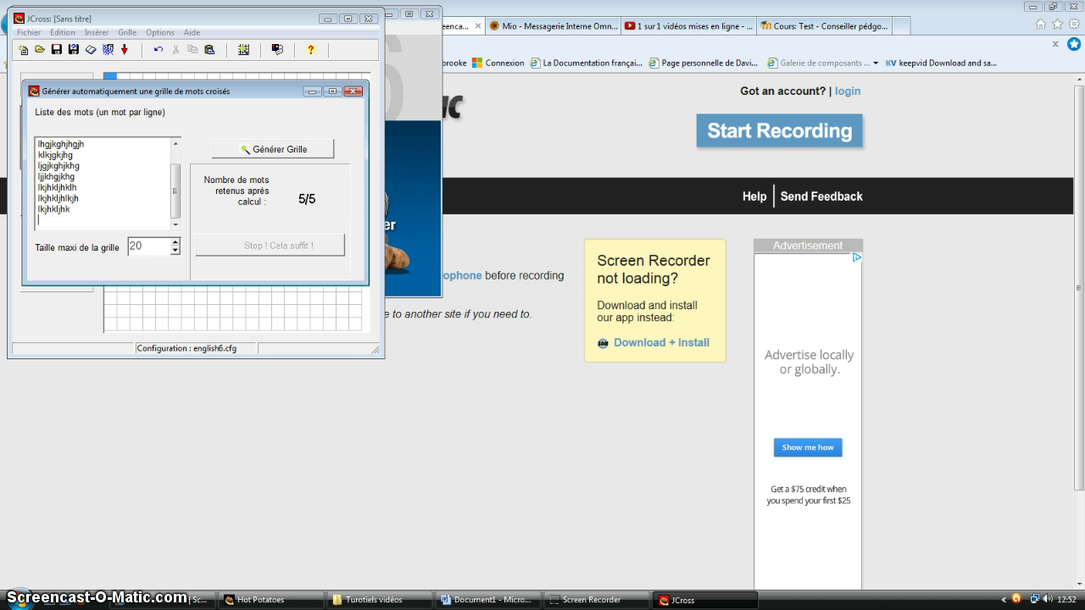
{"action": "type", "text": "lkjhlkjhkljhk"}
{"action": "key", "text": "Return"}
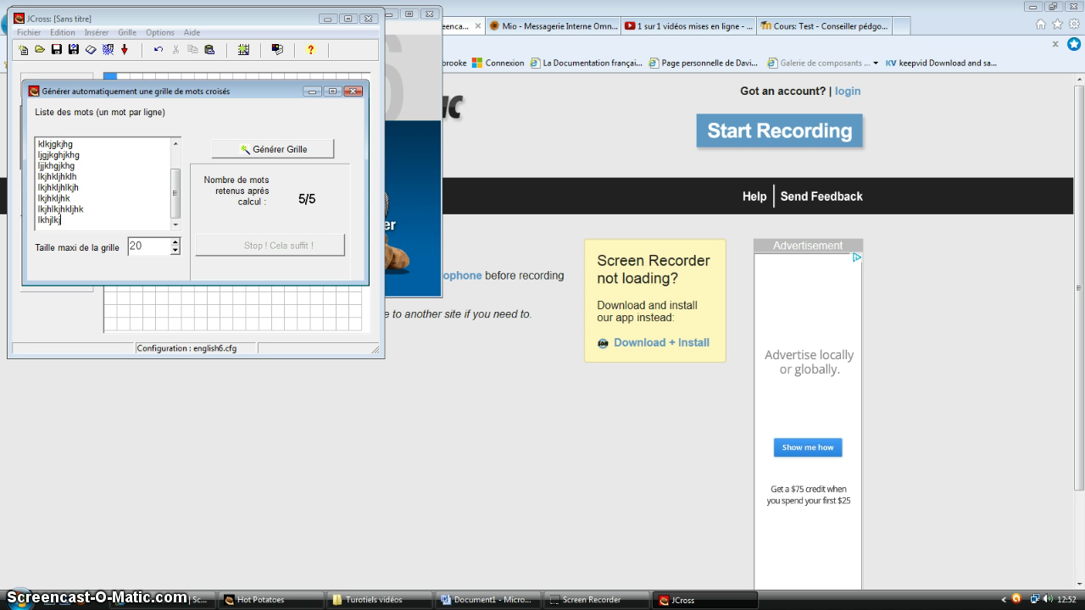
{"action": "left_click", "coordinate": [273, 150]}
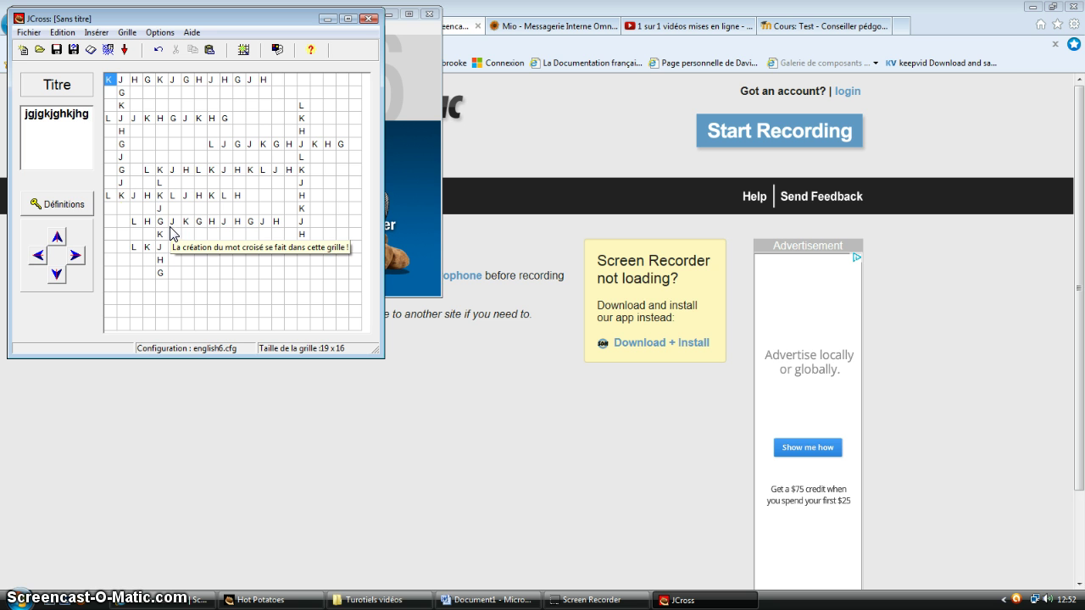
Step: Add filler definitions to the first two horizontal words, using "jkhgjhg jhkjgkjghjkhg kjhg kjhg kjhgkjhgjhg kjg" for horizontal word 4
{"action": "left_click", "coordinate": [53, 205]}
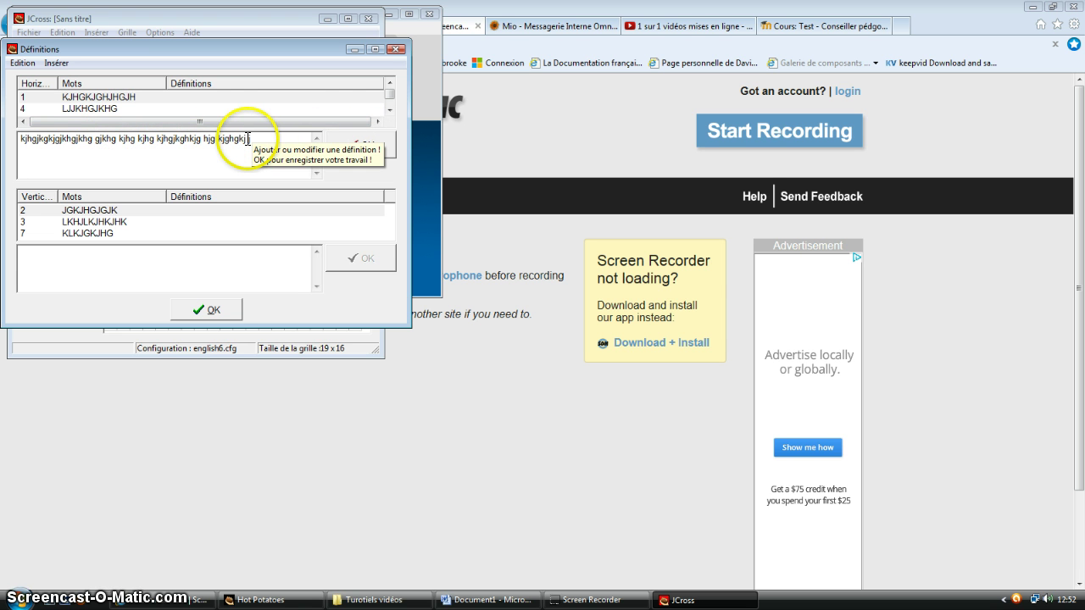
{"action": "left_click", "coordinate": [361, 145]}
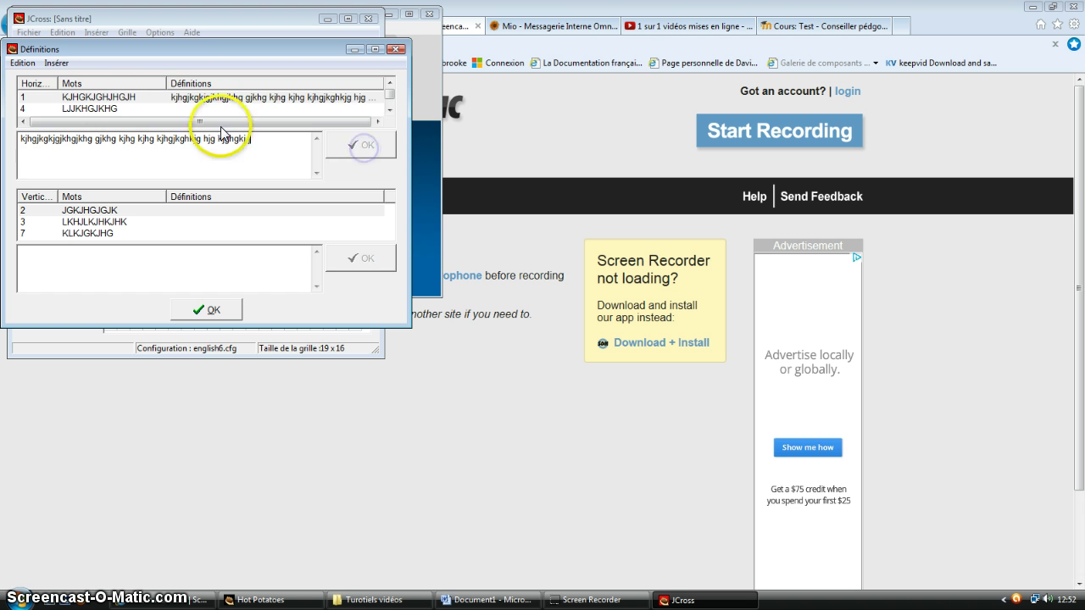
{"action": "left_click", "coordinate": [68, 108]}
{"action": "type", "text": "jkhgj"}
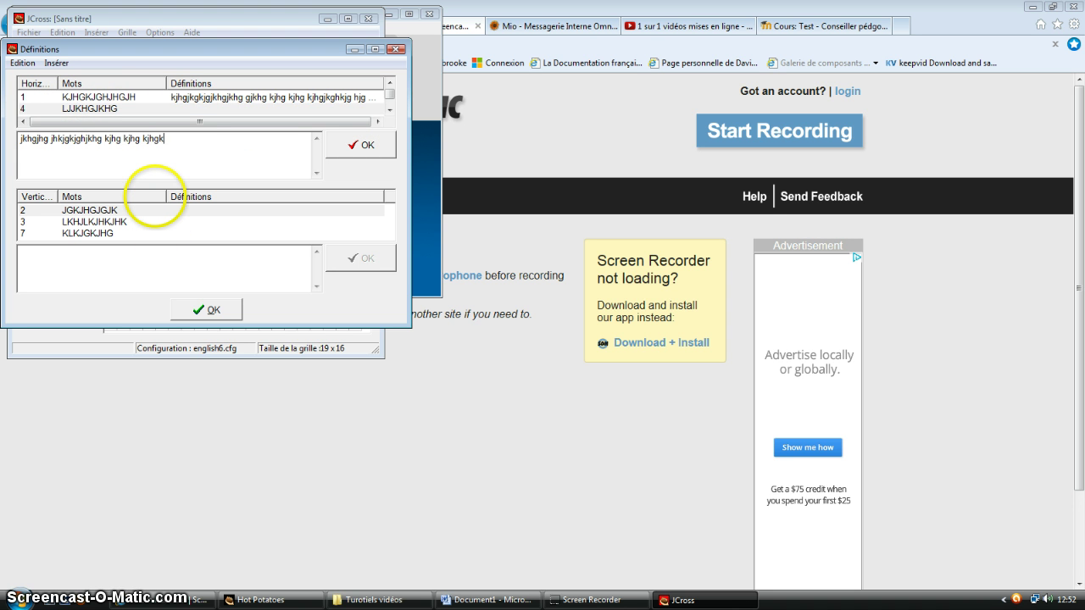
{"action": "left_click", "coordinate": [373, 145]}
Step: Define vertical word 3 as "jhghjf jhfghjfhgf jhjgfhgf hjgf", close the definitions, and reopen them briefly to check the entries
{"action": "left_click", "coordinate": [390, 110]}
{"action": "left_click", "coordinate": [390, 110]}
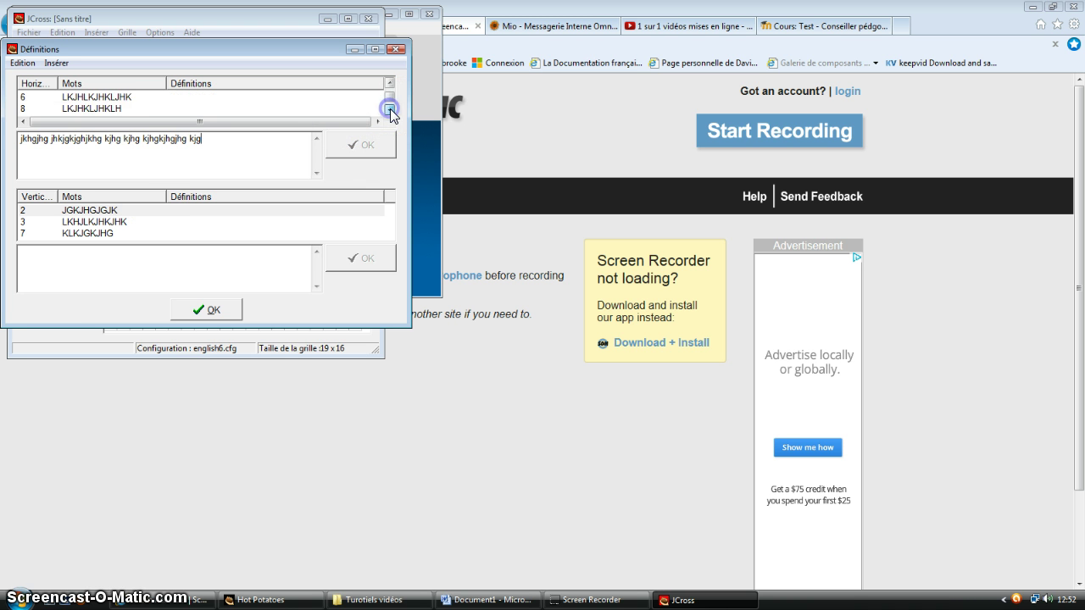
{"action": "left_click", "coordinate": [390, 110]}
{"action": "left_click", "coordinate": [390, 110]}
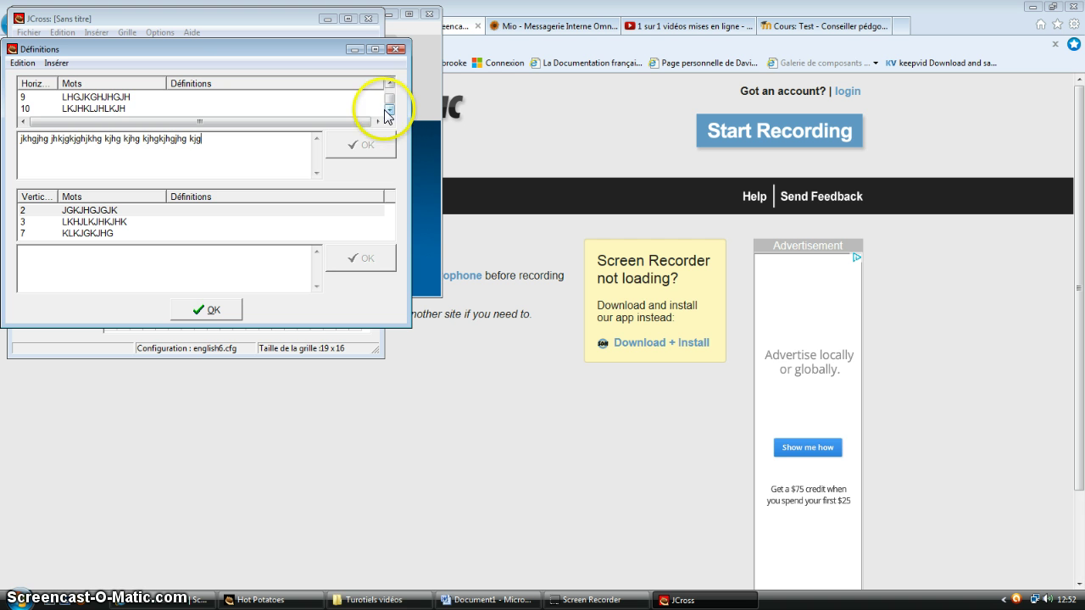
{"action": "left_click_drag", "start_coordinate": [390, 101], "coordinate": [387, 103]}
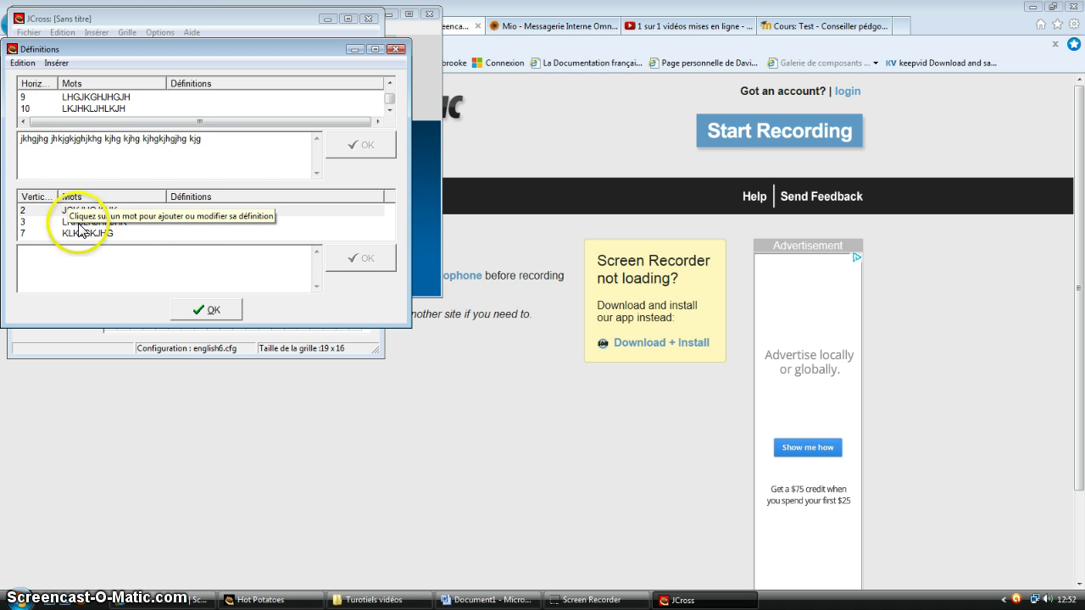
{"action": "left_click", "coordinate": [150, 222]}
{"action": "type", "text": "jhghjf jhfghjfhgf jhjgfhgf hjgf"}
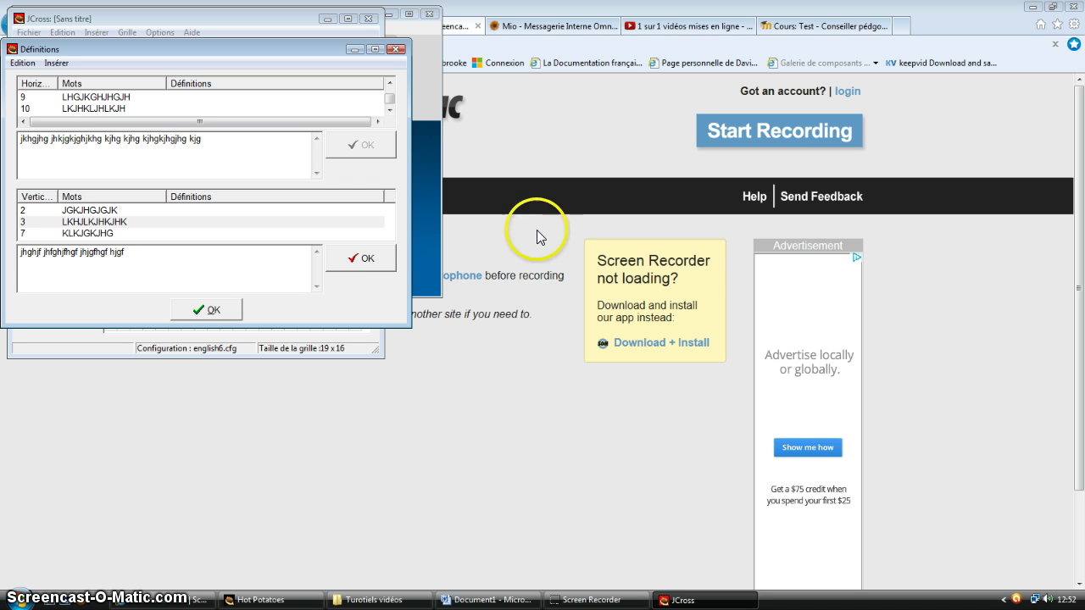
{"action": "left_click", "coordinate": [360, 260]}
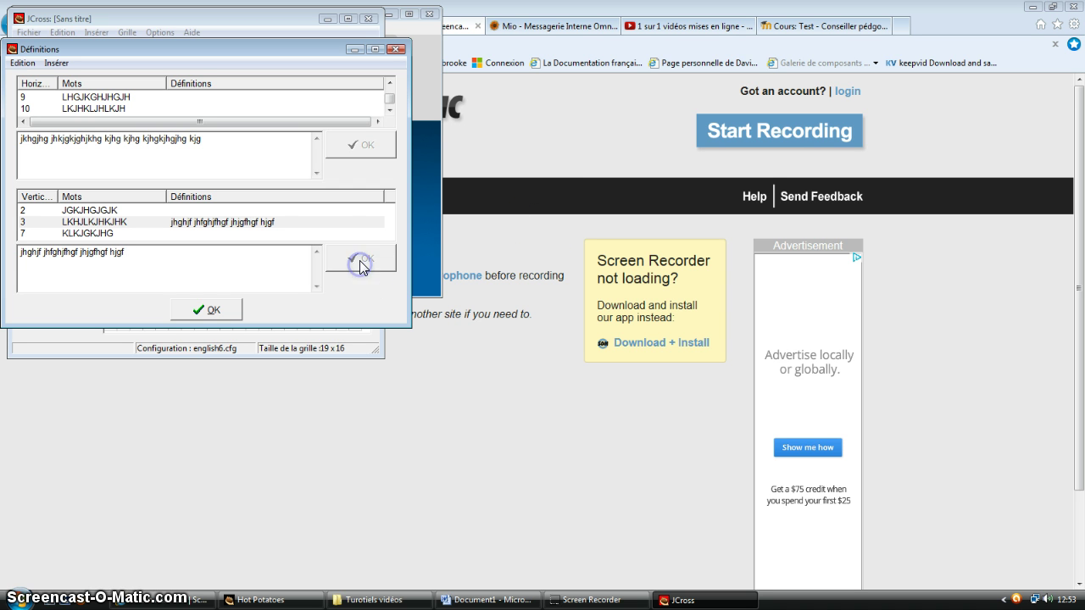
{"action": "left_click", "coordinate": [206, 311]}
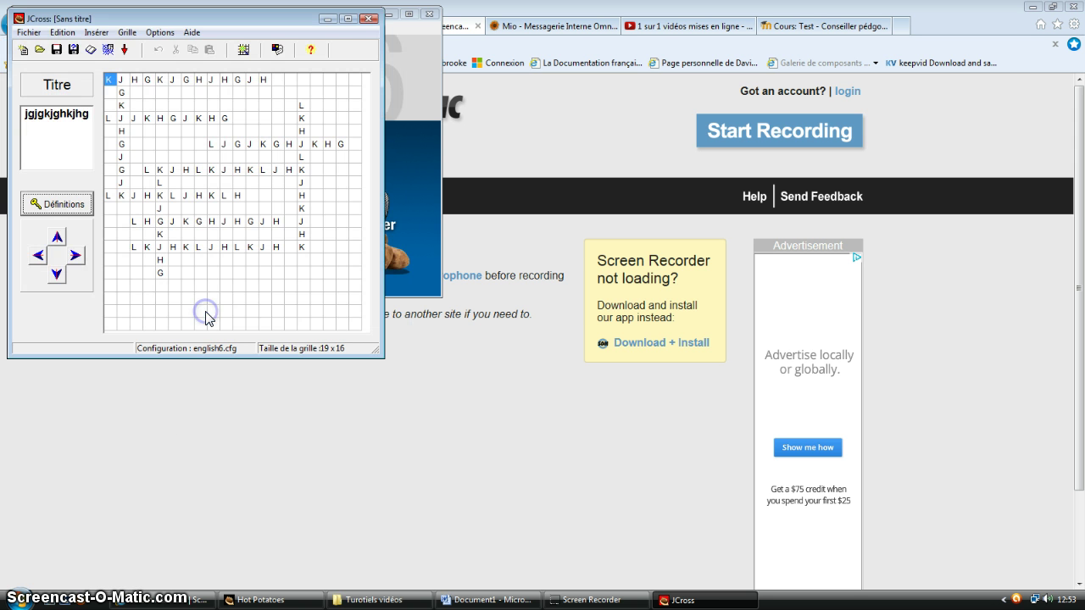
{"action": "left_click", "coordinate": [73, 205]}
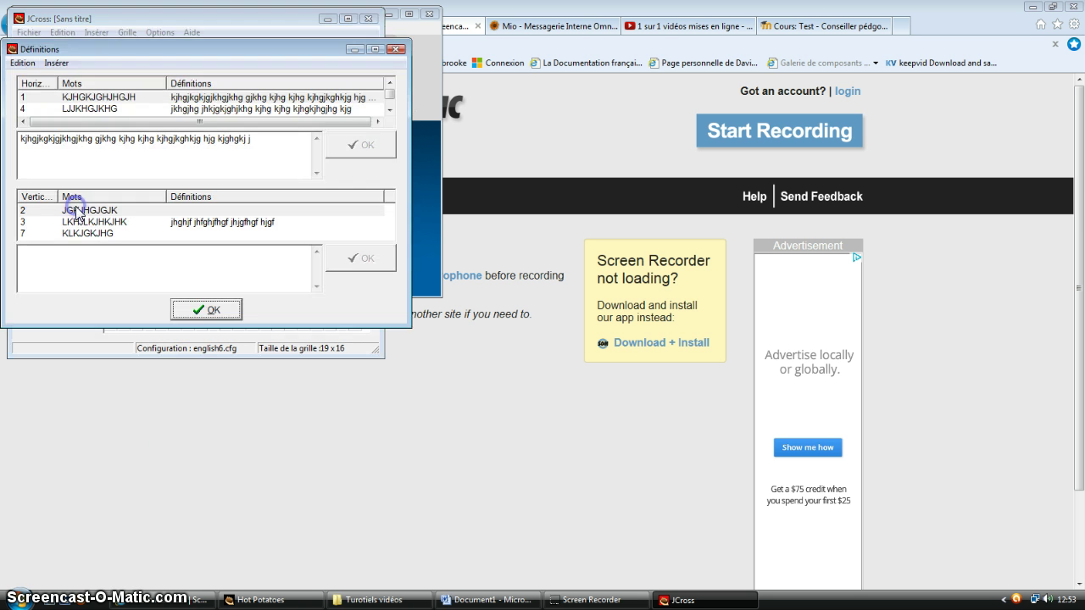
{"action": "left_click", "coordinate": [206, 310]}
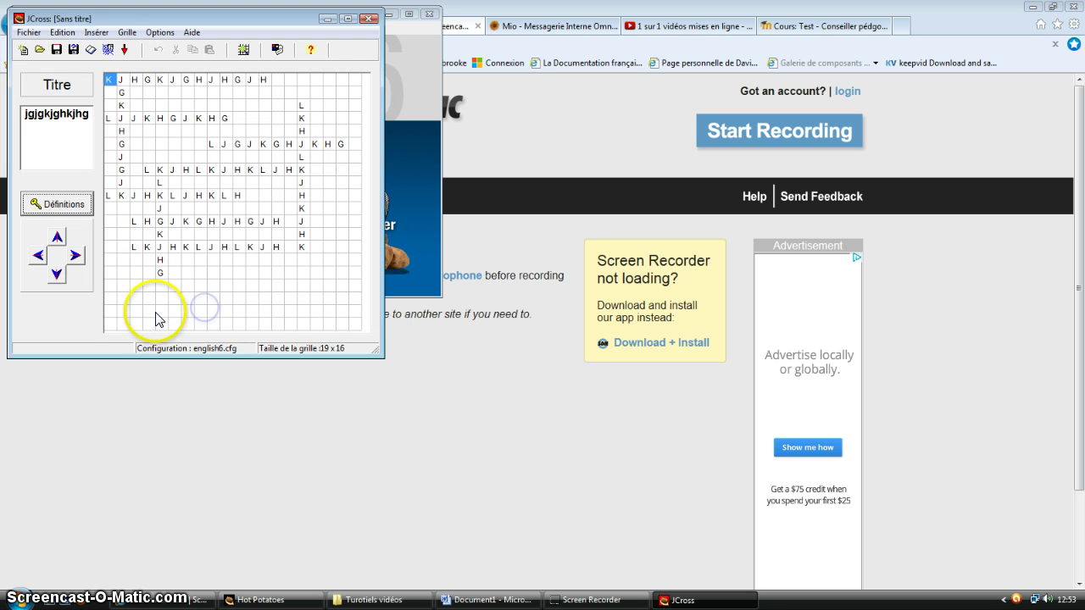
{"action": "left_click", "coordinate": [57, 51]}
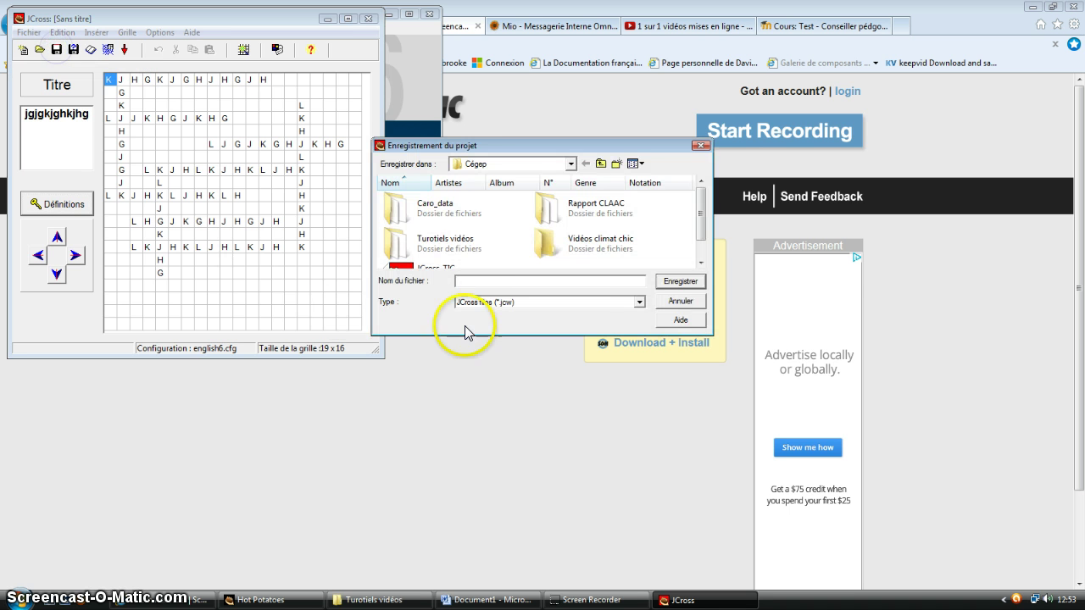
{"action": "left_click", "coordinate": [680, 301]}
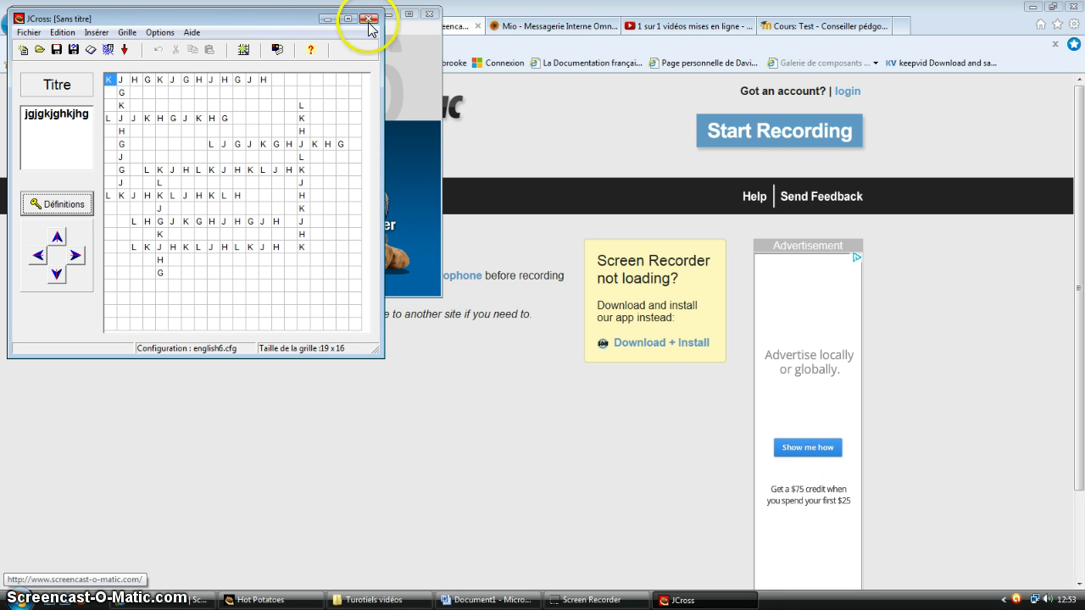
{"action": "left_click", "coordinate": [40, 50]}
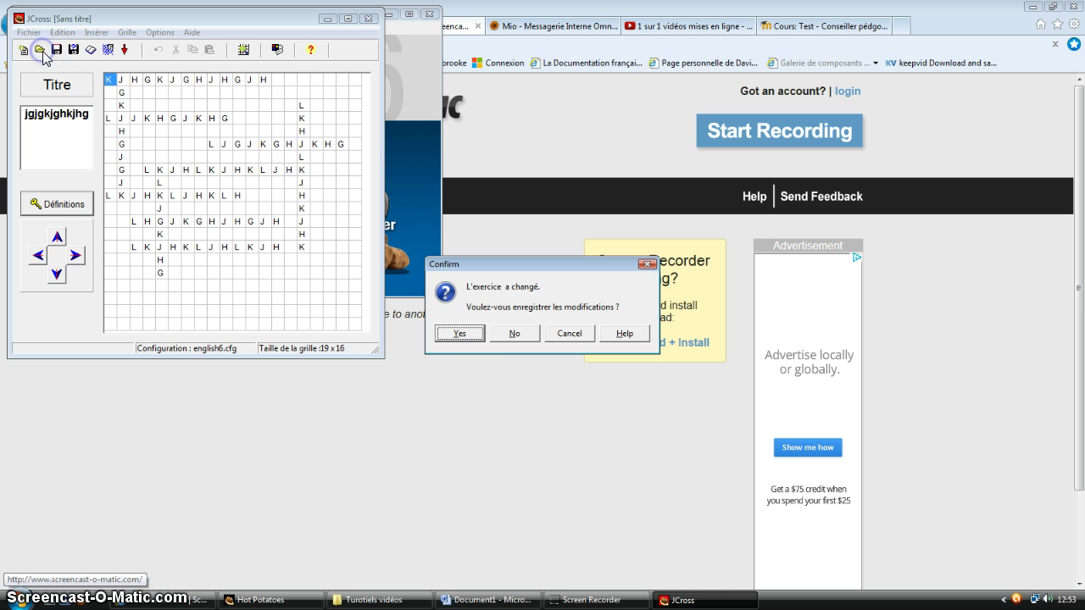
{"action": "left_click", "coordinate": [464, 335]}
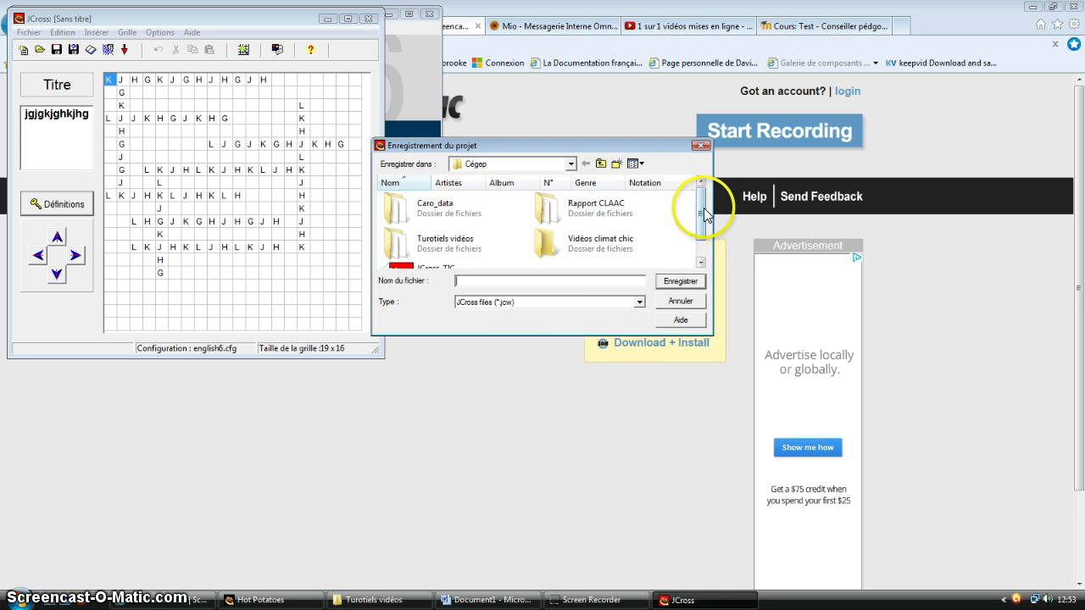
{"action": "left_click", "coordinate": [681, 301]}
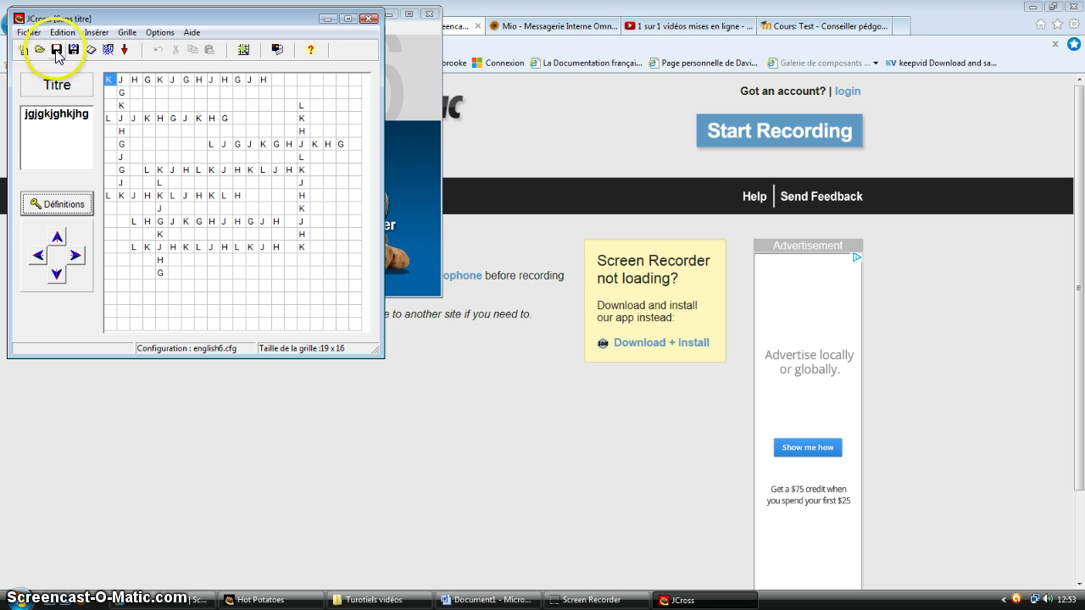
Step: Open the existing JCross-TIC exercise from the Cégep folder, discarding the changes to the untitled crossword
{"action": "left_click", "coordinate": [40, 50]}
{"action": "left_click", "coordinate": [535, 335]}
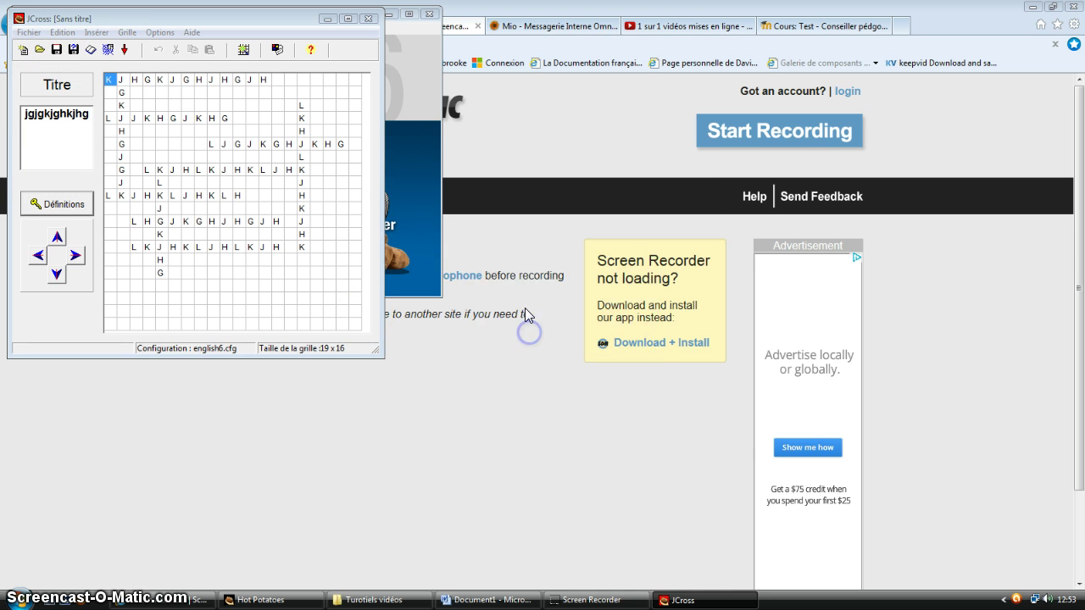
{"action": "left_click_drag", "start_coordinate": [710, 220], "coordinate": [705, 223]}
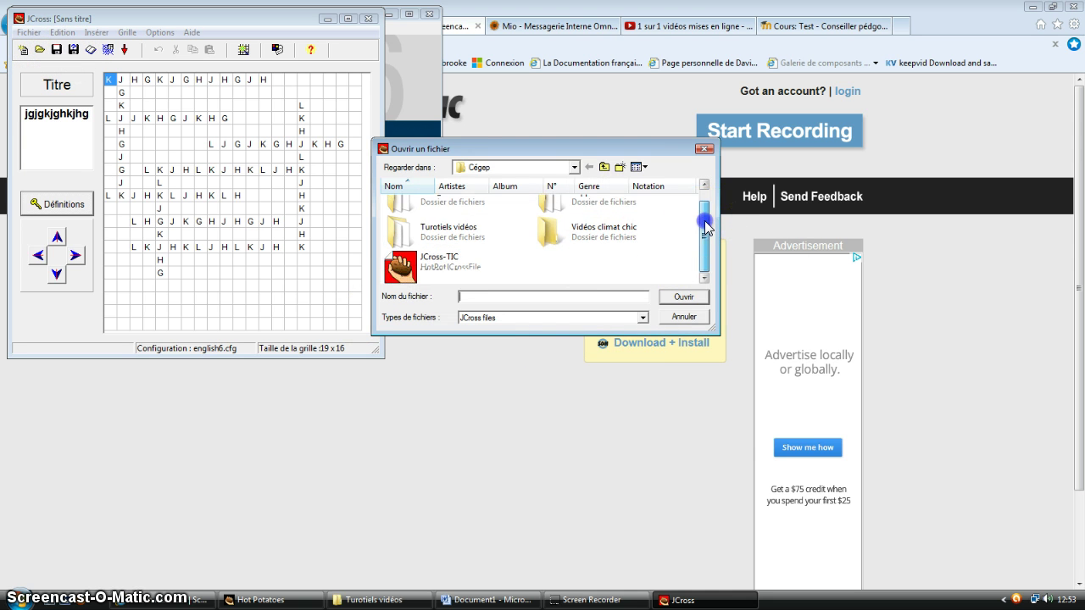
{"action": "double_click", "coordinate": [452, 269]}
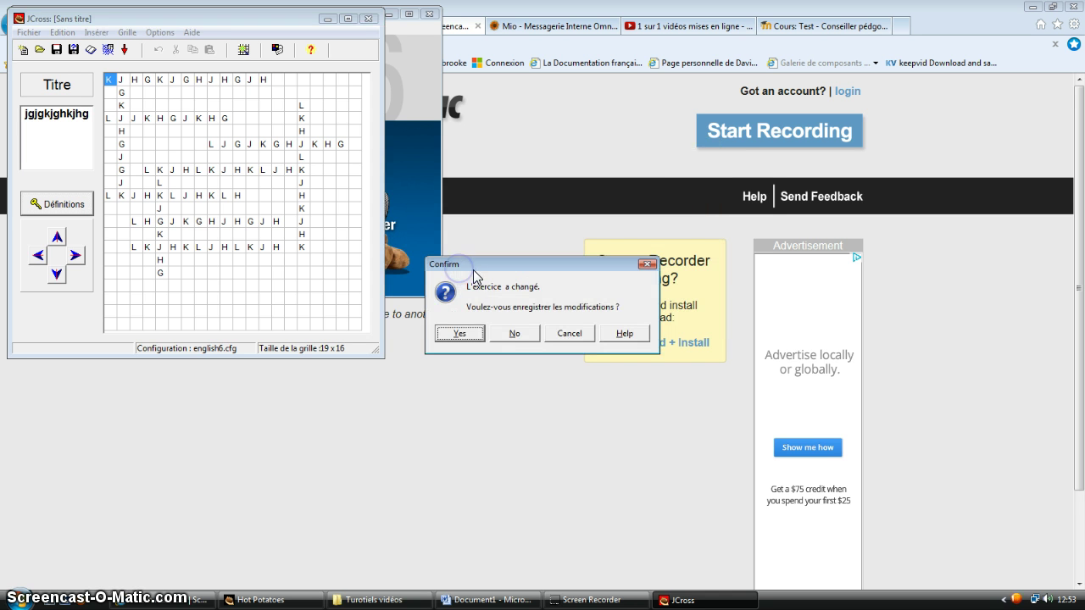
{"action": "left_click", "coordinate": [511, 336]}
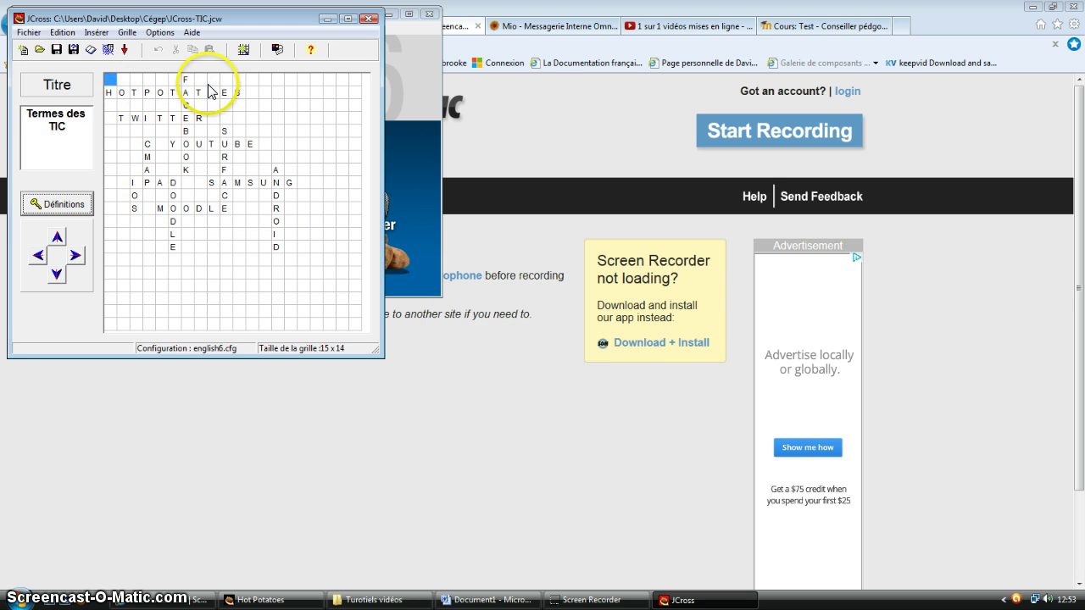
Step: Open the definitions of the JCross-TIC crossword and view the full clues for SURFACE and TWITTER
{"action": "left_click", "coordinate": [59, 204]}
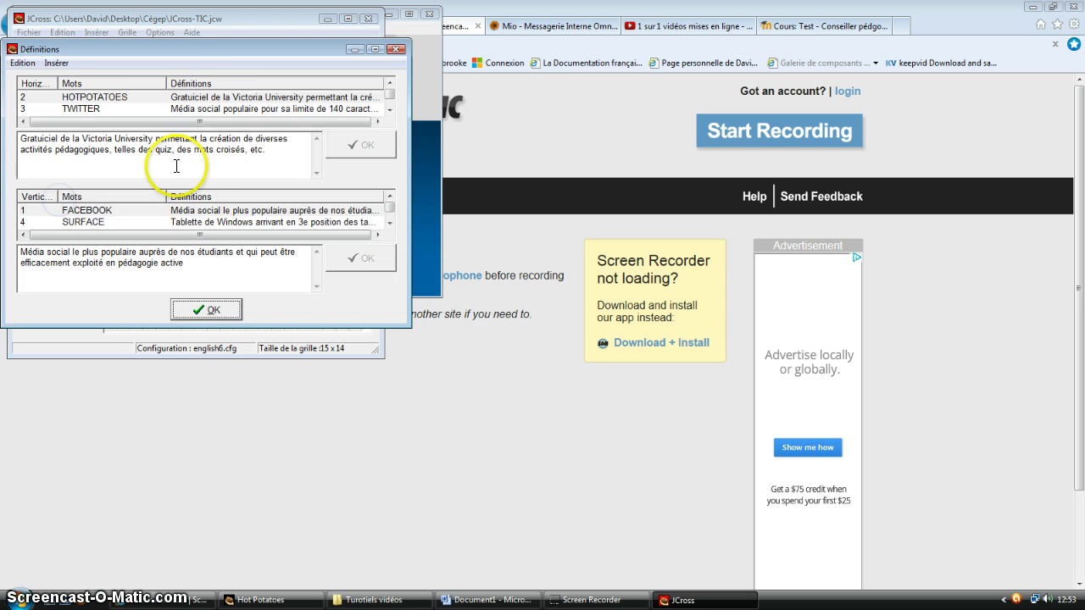
{"action": "left_click", "coordinate": [250, 222]}
{"action": "left_click", "coordinate": [204, 108]}
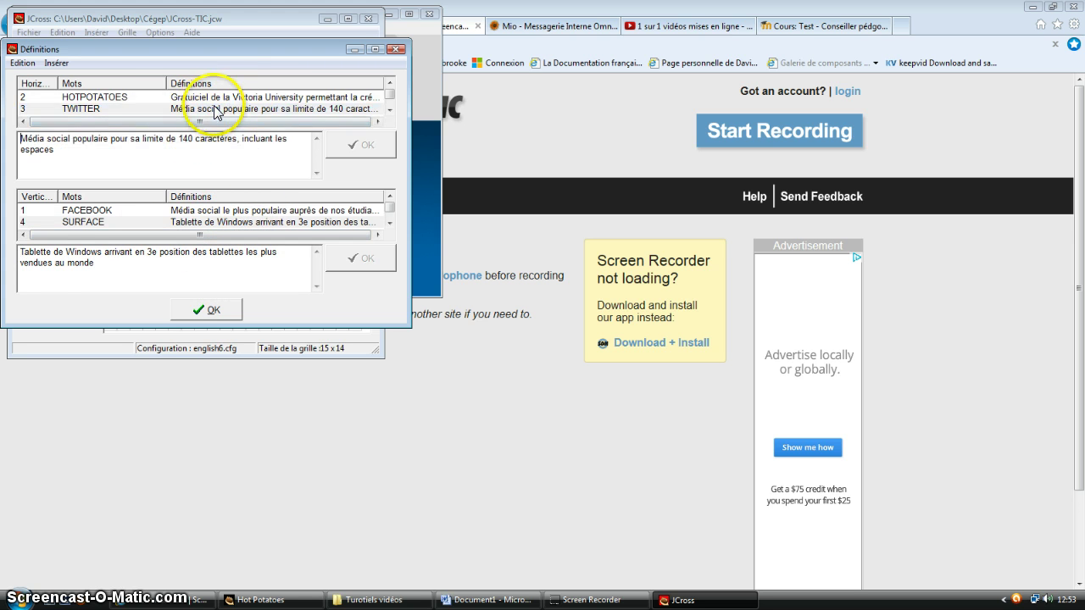
Step: Close the definitions and exit the JCross-TIC exercise, saving its changes
{"action": "left_click", "coordinate": [392, 49]}
{"action": "left_click", "coordinate": [368, 19]}
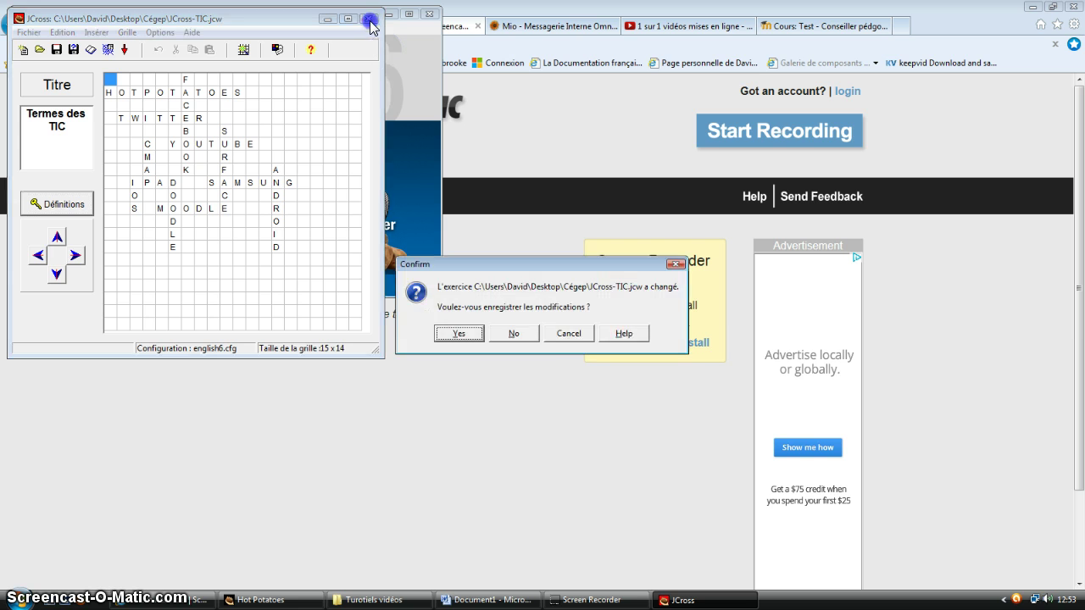
{"action": "left_click", "coordinate": [473, 335]}
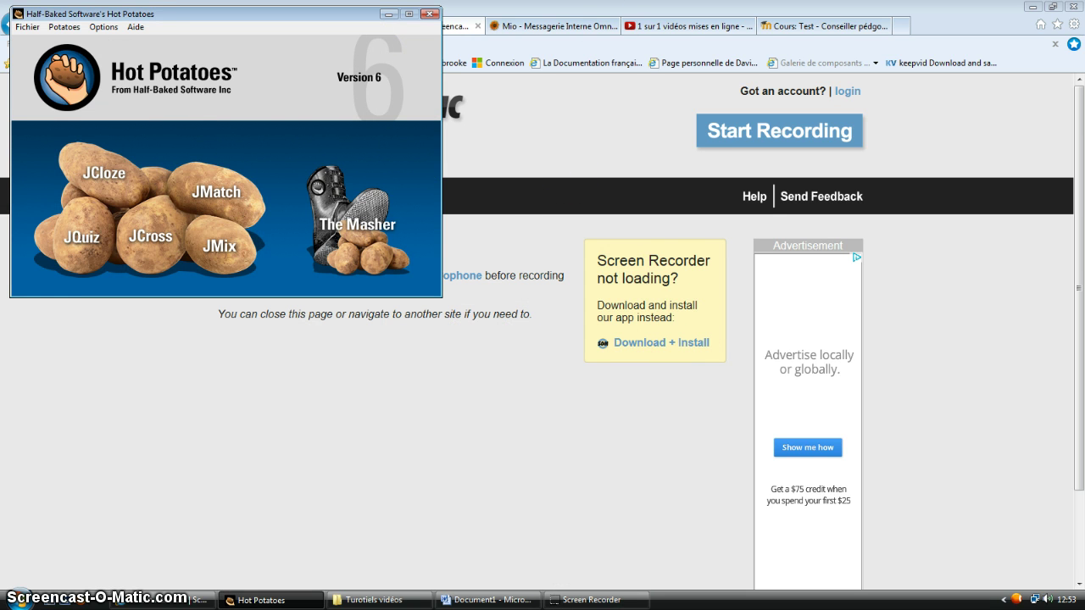
Step: Switch to the Moodle Test course in the browser and add a Hot Potatoes activity to the Exercices en politique section
{"action": "left_click", "coordinate": [610, 12]}
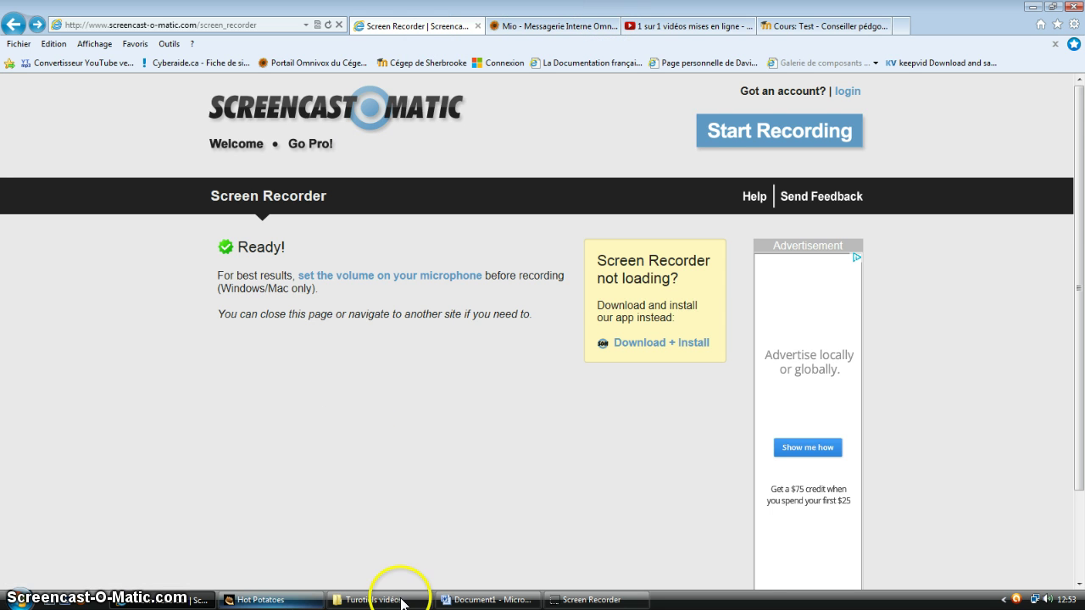
{"action": "left_click", "coordinate": [844, 34]}
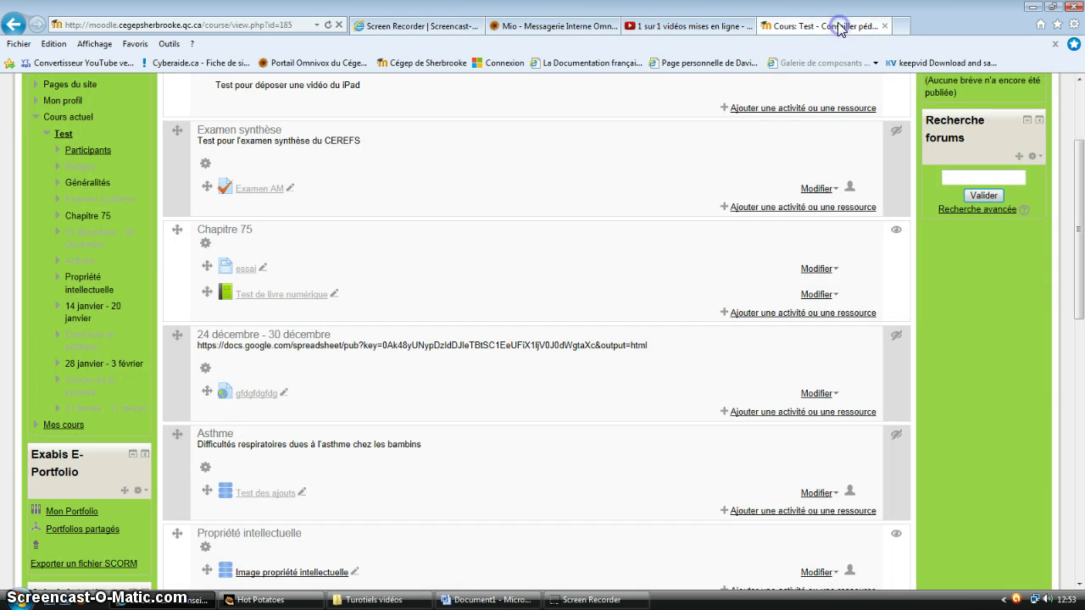
{"action": "scroll", "coordinate": [10, 473], "scroll_direction": "down", "scroll_amount": 1}
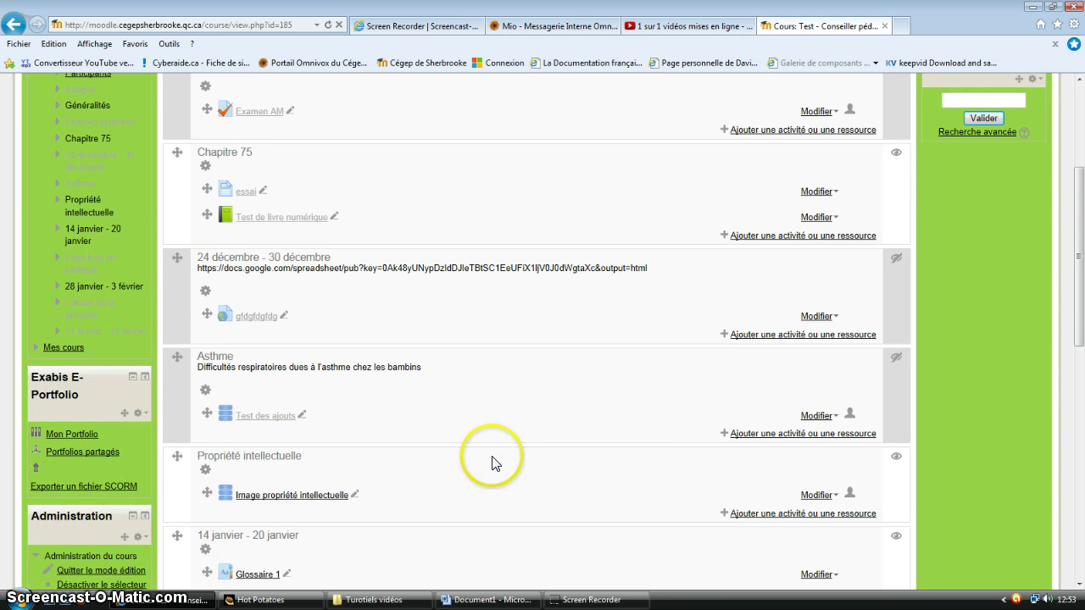
{"action": "scroll", "coordinate": [500, 453], "scroll_direction": "down", "scroll_amount": 4}
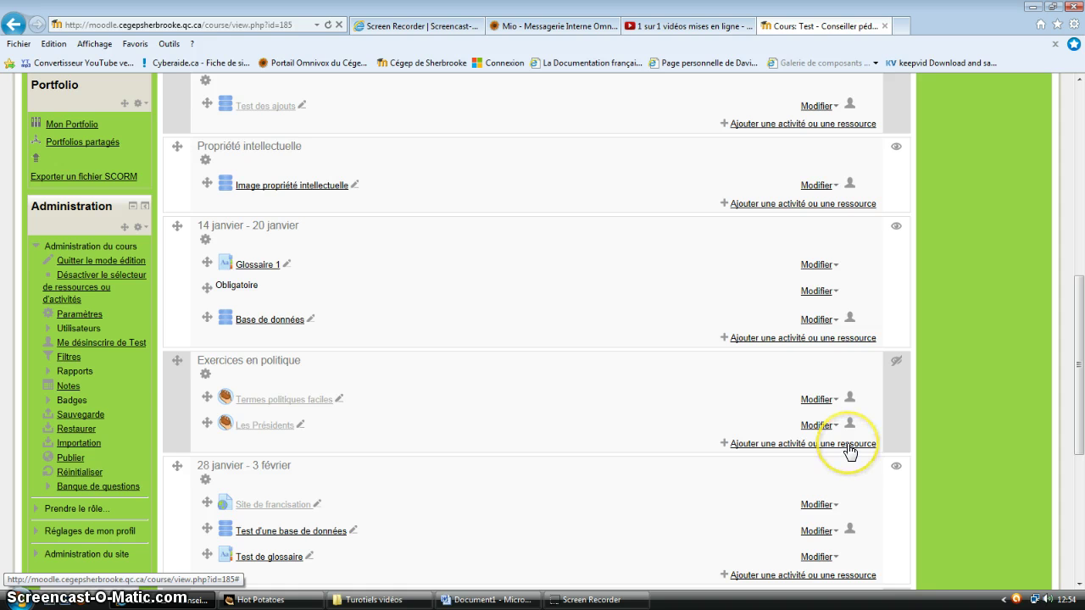
{"action": "left_click", "coordinate": [848, 445]}
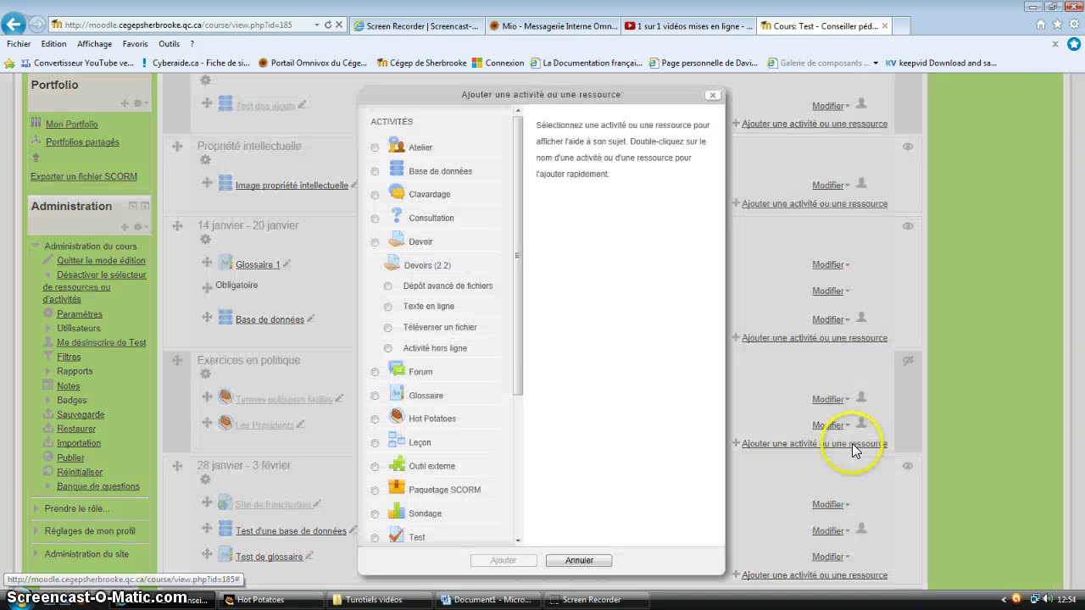
{"action": "left_click", "coordinate": [413, 424]}
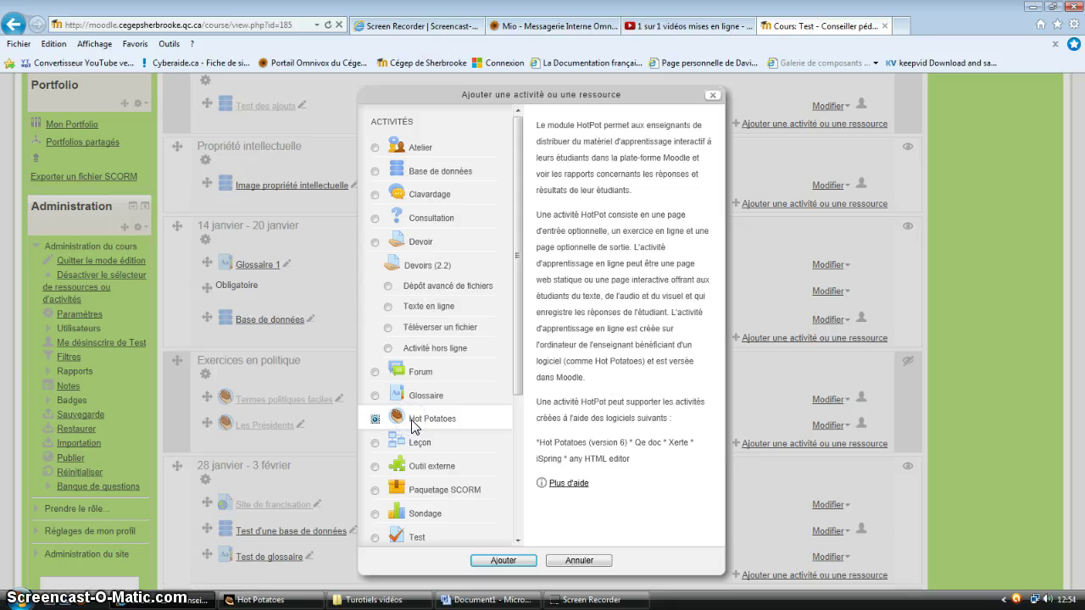
{"action": "left_click", "coordinate": [513, 561]}
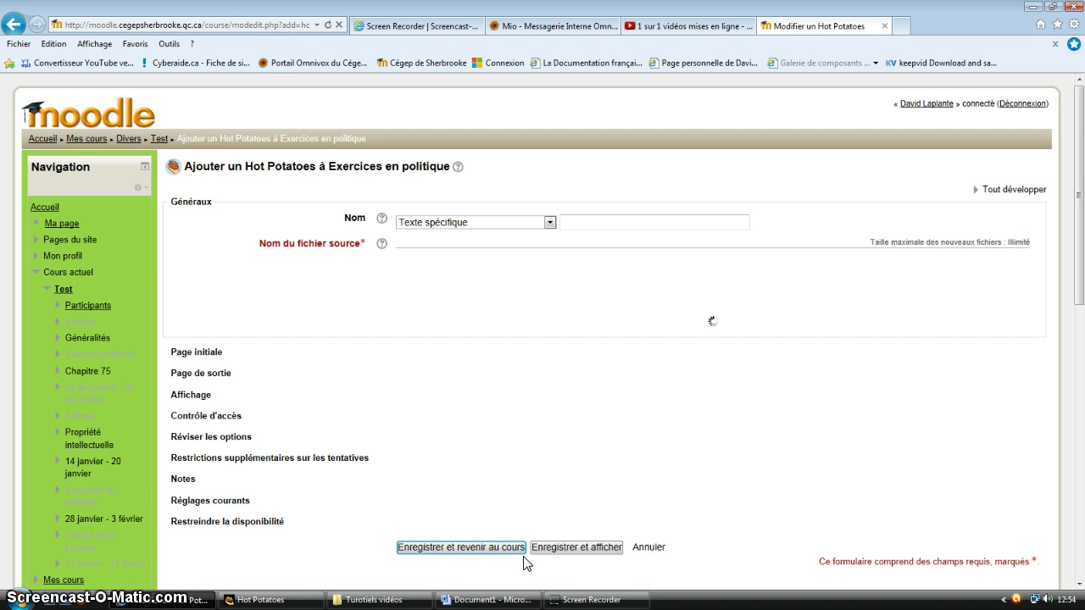
Step: Name the activity TIC and save it with the JCross-TIC file from the Cégep folder uploaded as its source file
{"action": "left_click", "coordinate": [596, 220]}
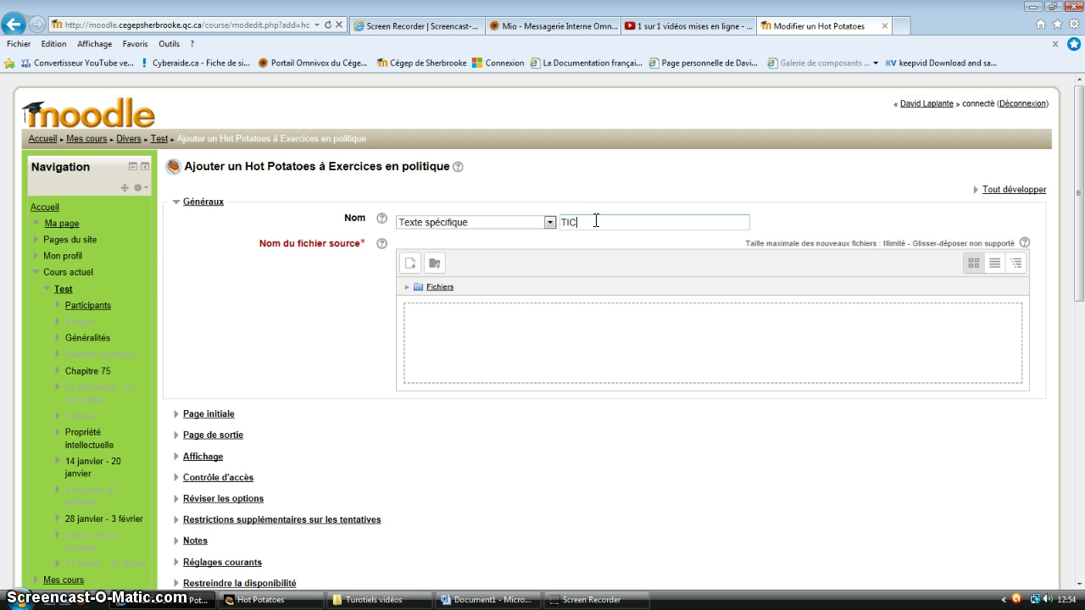
{"action": "left_click", "coordinate": [413, 263]}
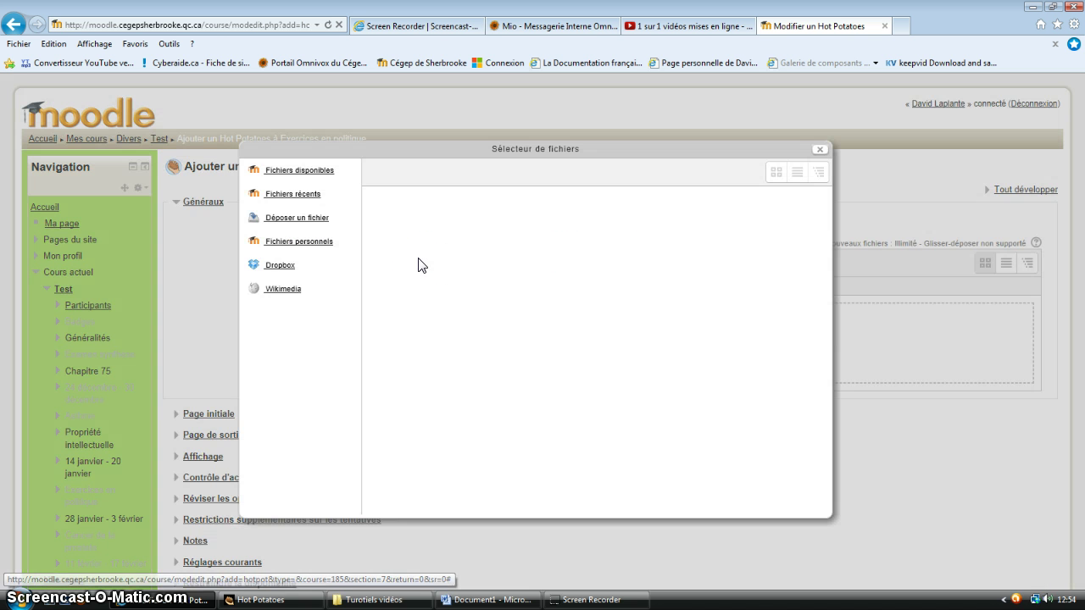
{"action": "left_click", "coordinate": [584, 280]}
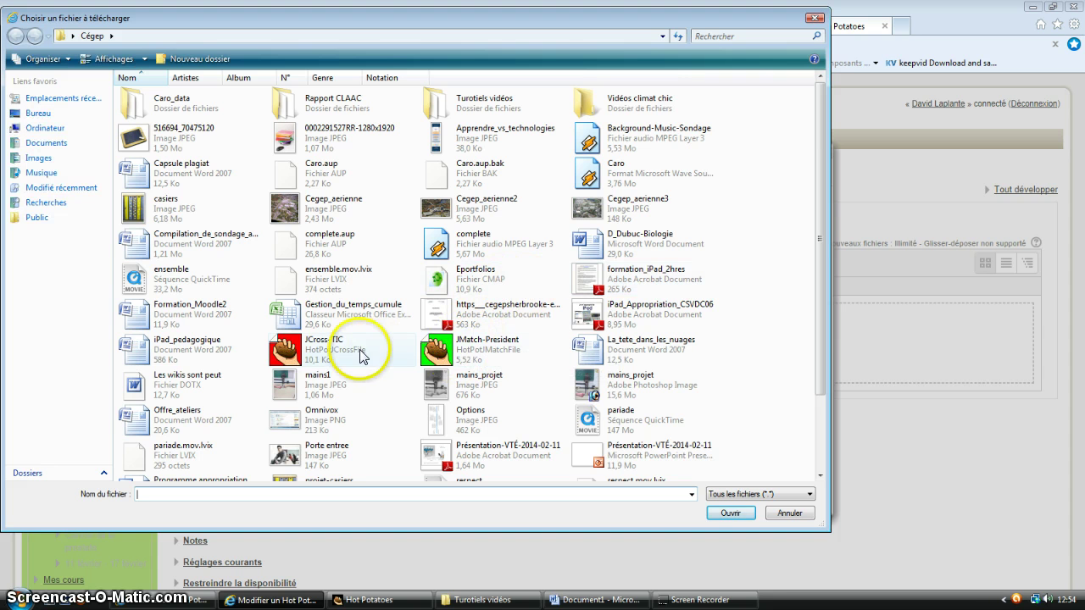
{"action": "double_click", "coordinate": [313, 355]}
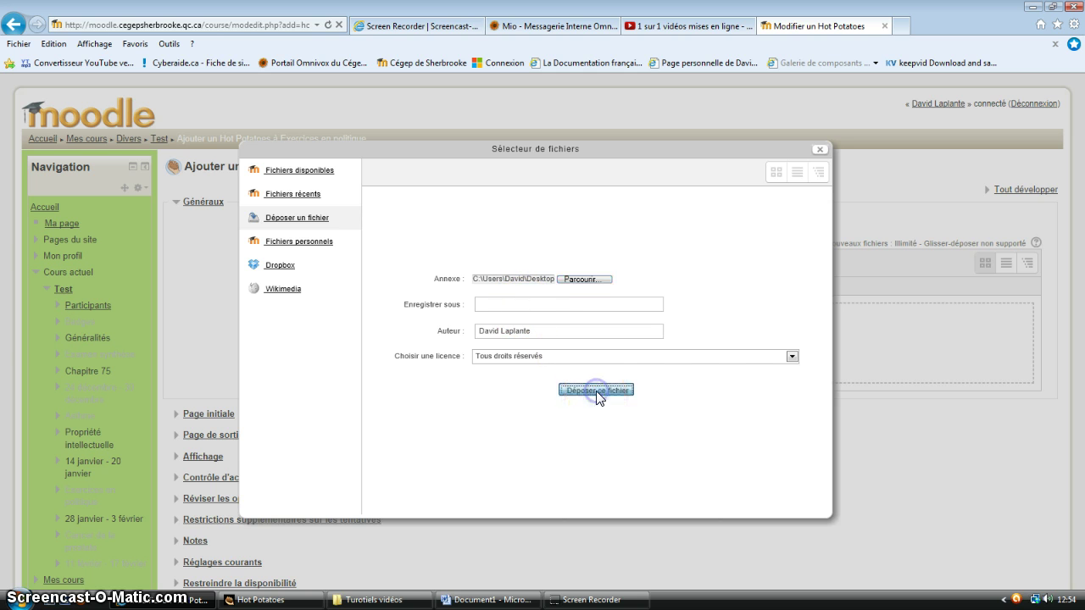
{"action": "left_click", "coordinate": [596, 391]}
{"action": "scroll", "coordinate": [484, 466], "scroll_direction": "down", "scroll_amount": 3}
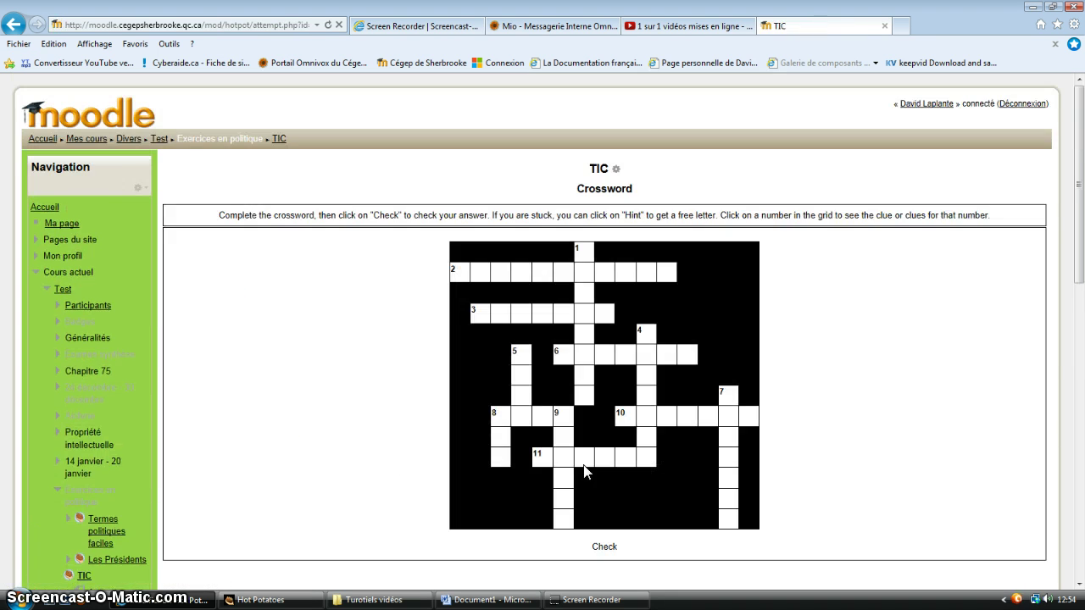
Step: Answer crossword clue 1 down with "facebook"
{"action": "left_click", "coordinate": [583, 257]}
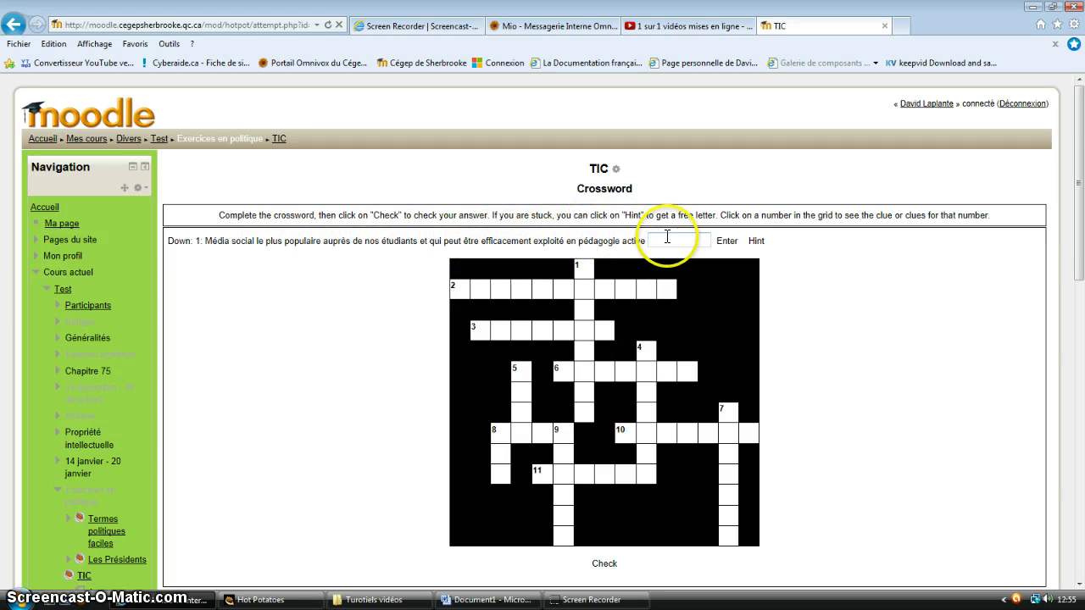
{"action": "left_click", "coordinate": [667, 238]}
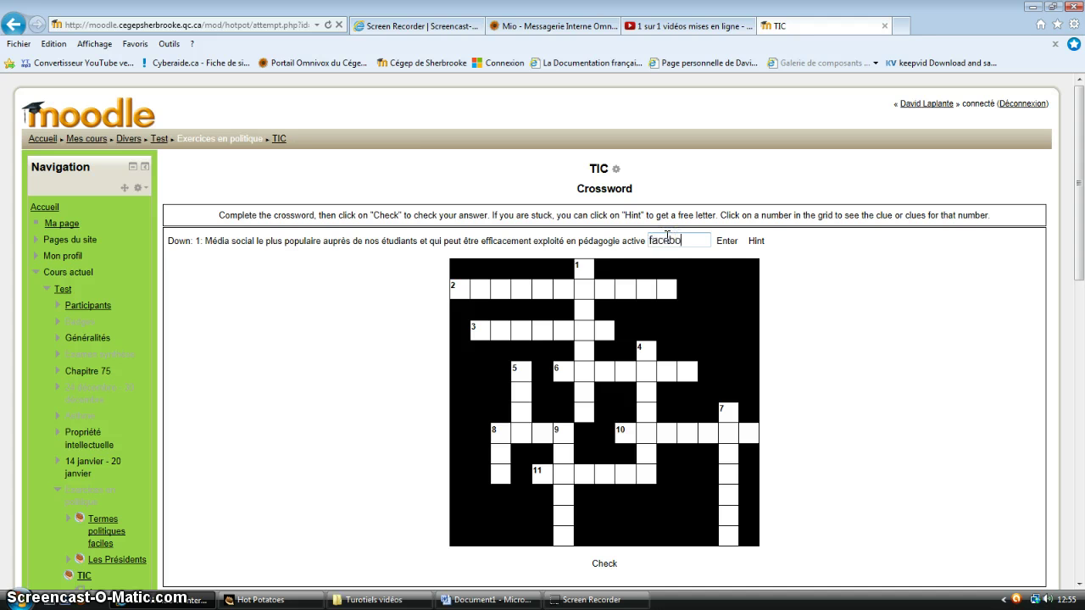
{"action": "left_click", "coordinate": [727, 241]}
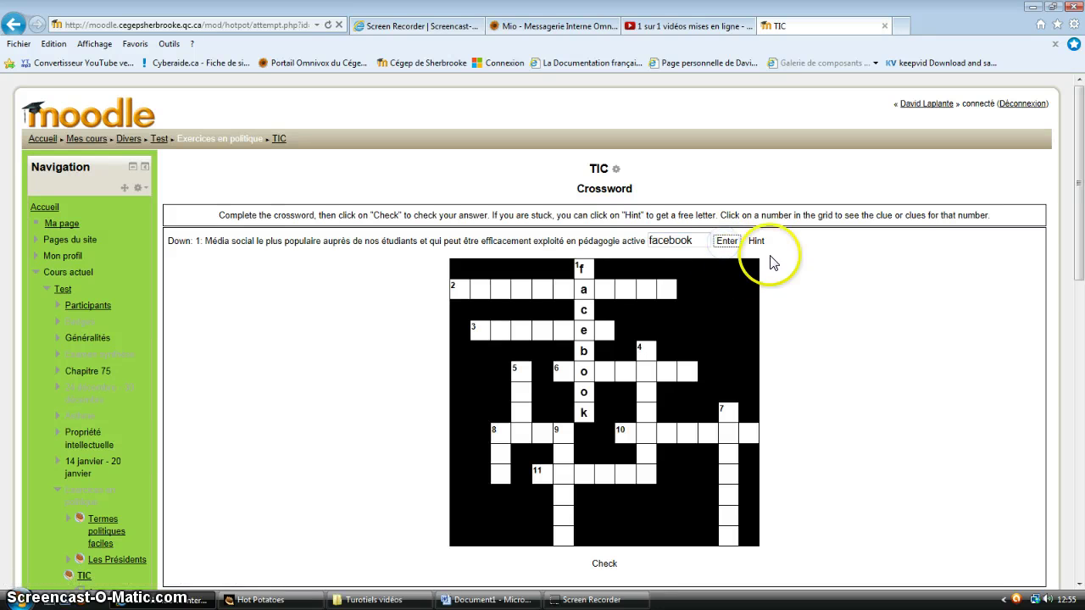
Step: Request a free-letter hint for clue 2 across and complete the answer as "Hotpotatoes"
{"action": "left_click", "coordinate": [460, 290]}
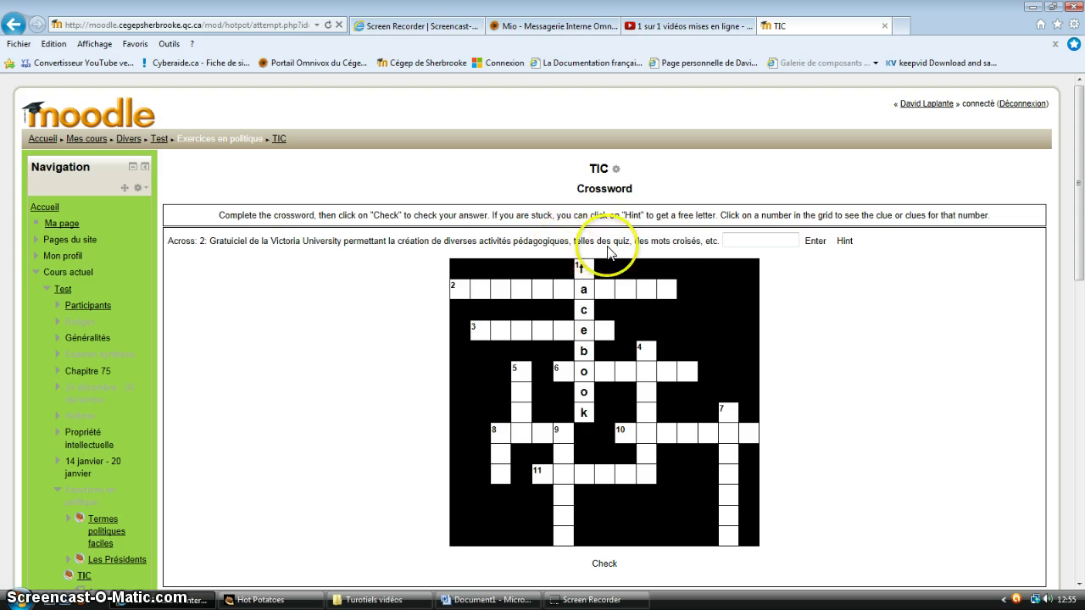
{"action": "left_click", "coordinate": [760, 240]}
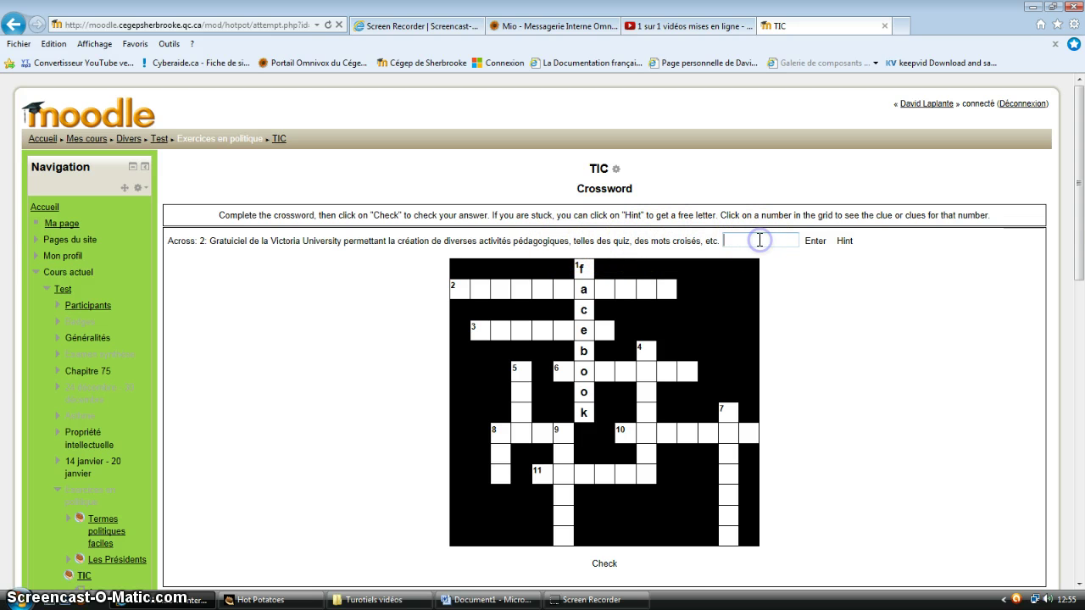
{"action": "left_click", "coordinate": [844, 244]}
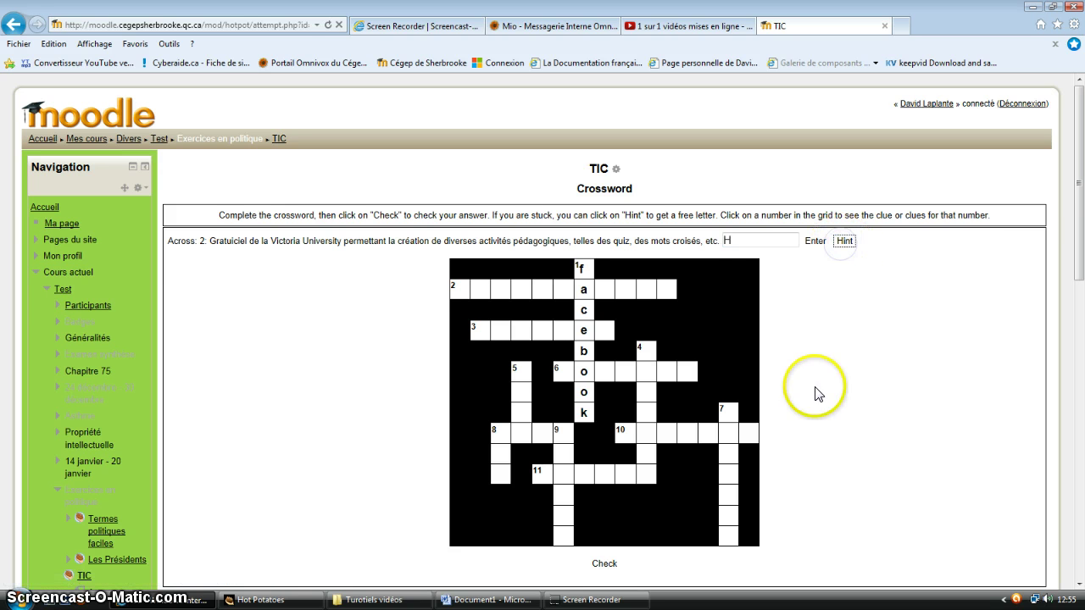
{"action": "left_click", "coordinate": [471, 292]}
{"action": "left_click", "coordinate": [733, 241]}
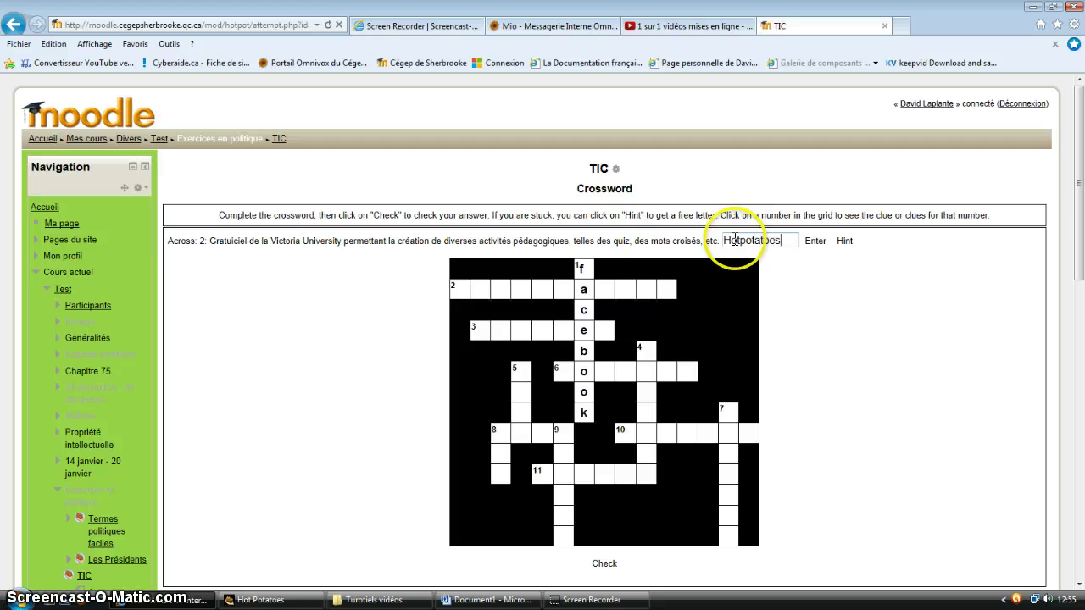
{"action": "left_click", "coordinate": [815, 241]}
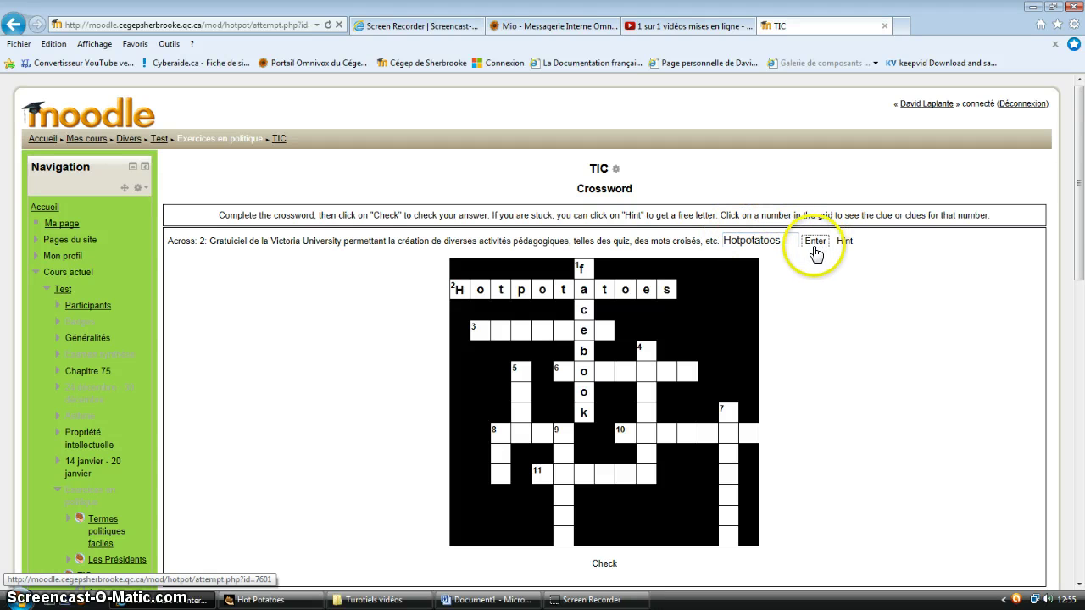
Step: Answer crossword clue 3 across with "twitter"
{"action": "left_click", "coordinate": [474, 331]}
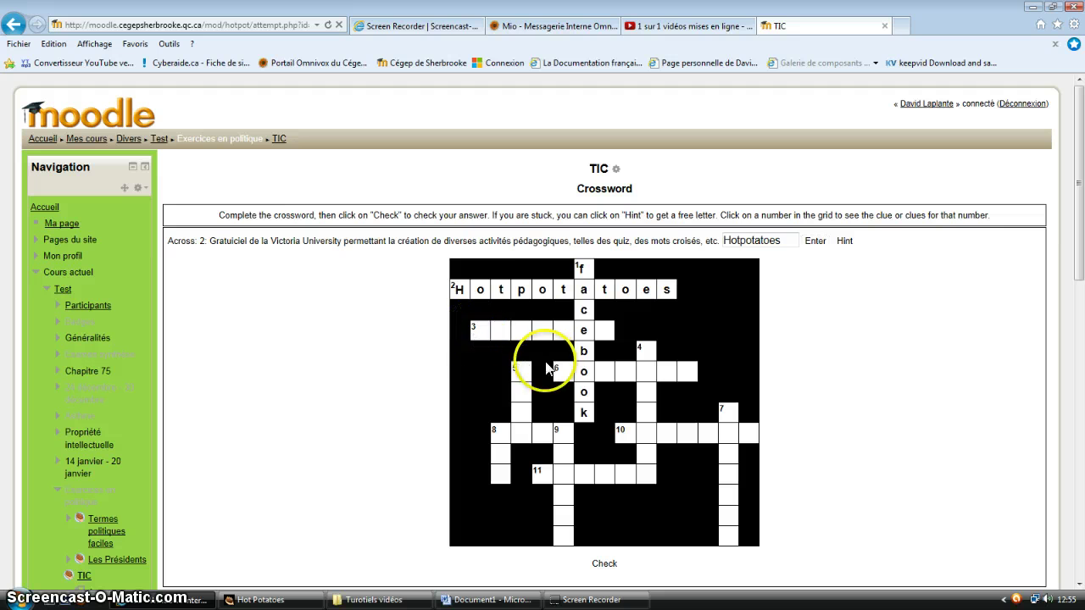
{"action": "left_click", "coordinate": [475, 333]}
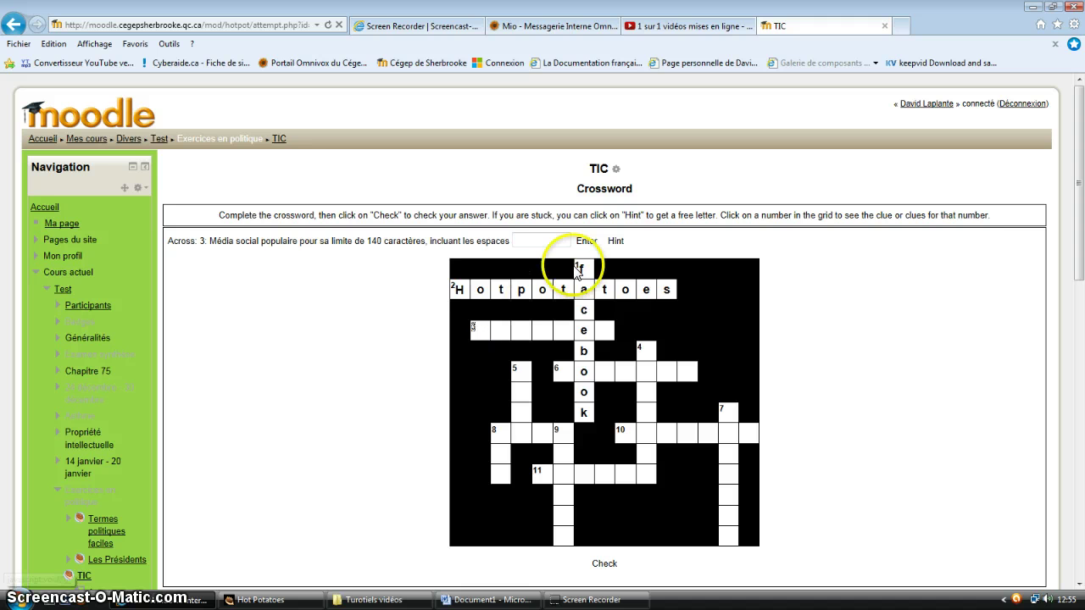
{"action": "left_click", "coordinate": [545, 240]}
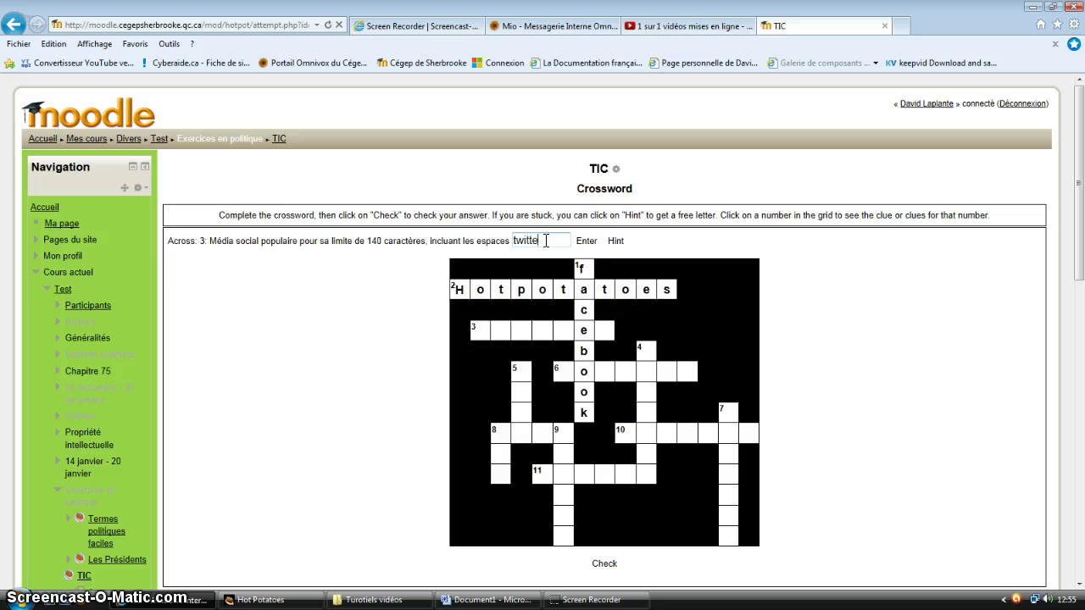
{"action": "left_click", "coordinate": [586, 241]}
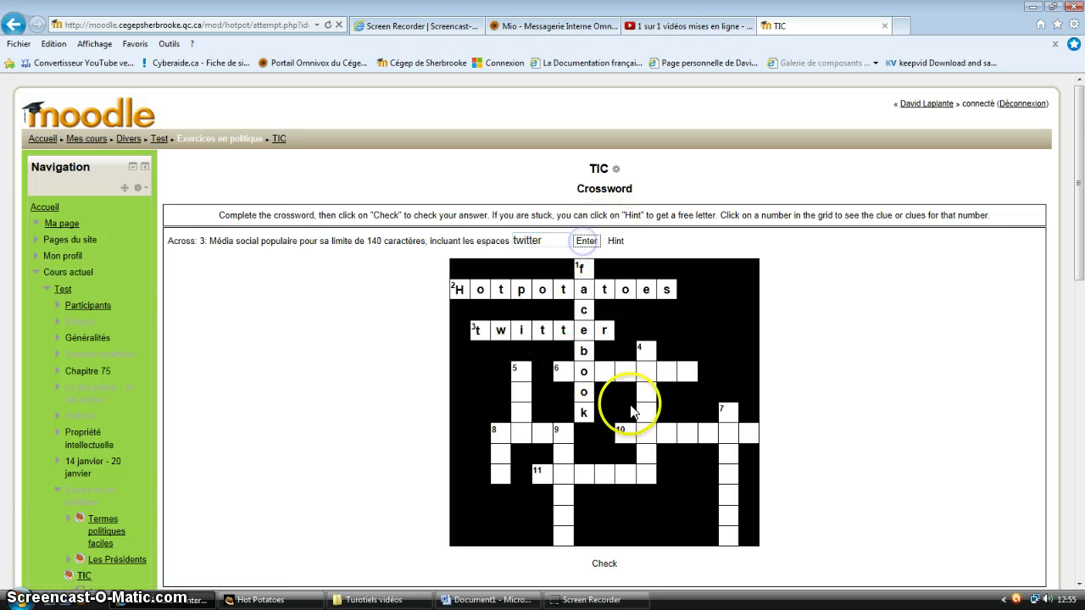
Step: Answer crossword clue 6 across with "youtube"
{"action": "left_click", "coordinate": [562, 371]}
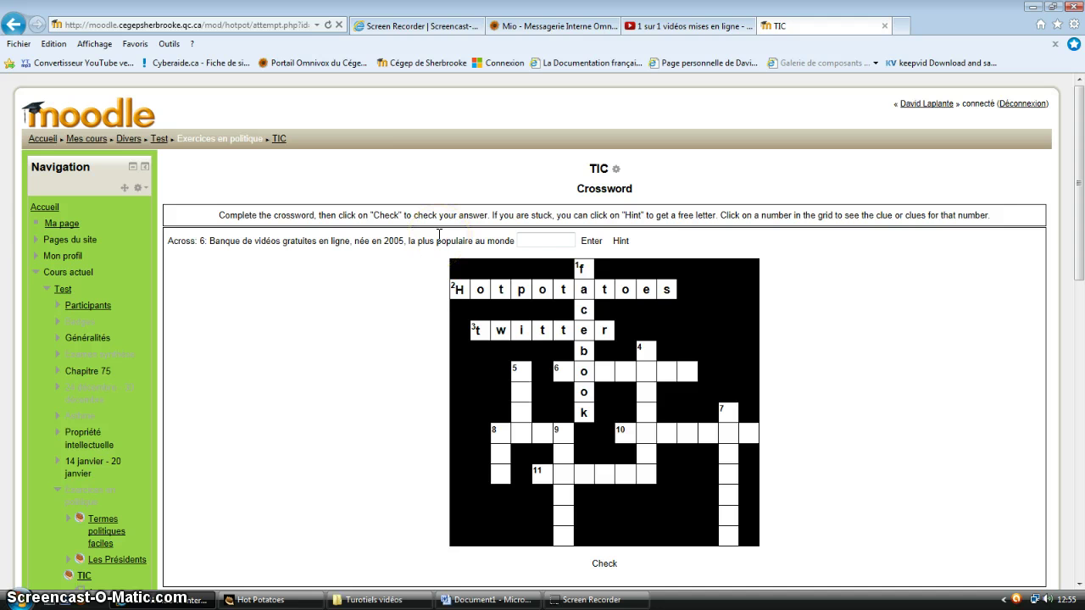
{"action": "left_click", "coordinate": [532, 244]}
{"action": "type", "text": "youtube"}
{"action": "left_click", "coordinate": [591, 241]}
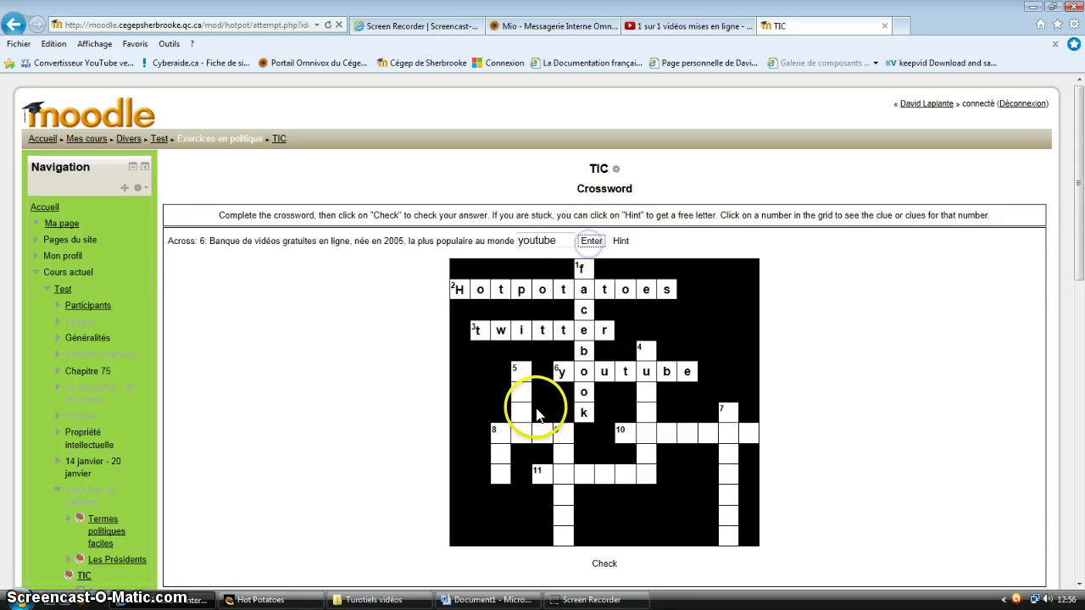
Step: Answer clue 8 across with "ipad" and clue 8 down with "ios"
{"action": "left_click", "coordinate": [497, 435]}
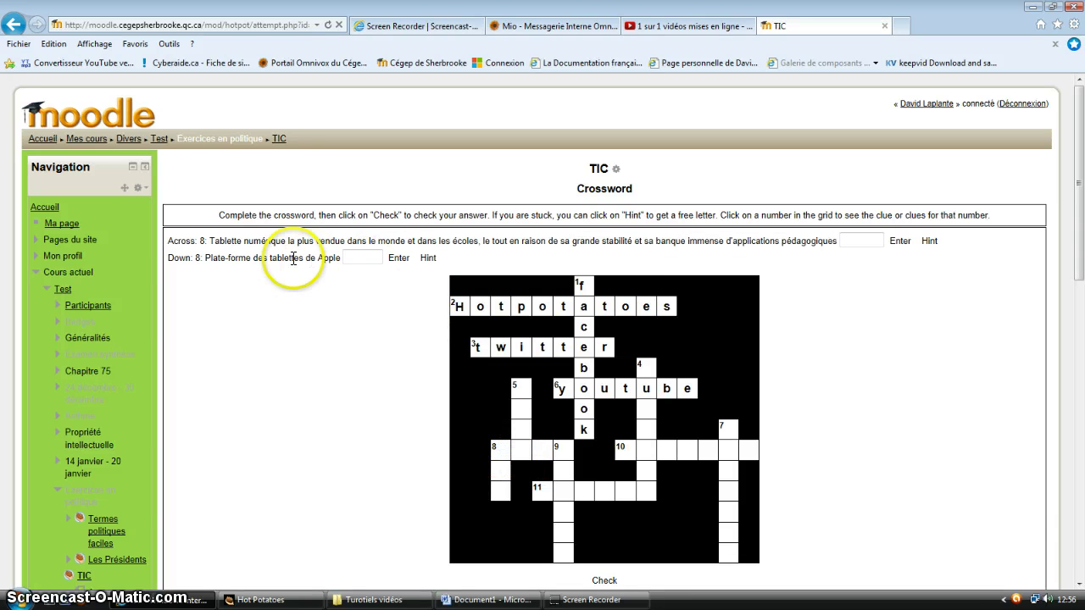
{"action": "left_click", "coordinate": [357, 260]}
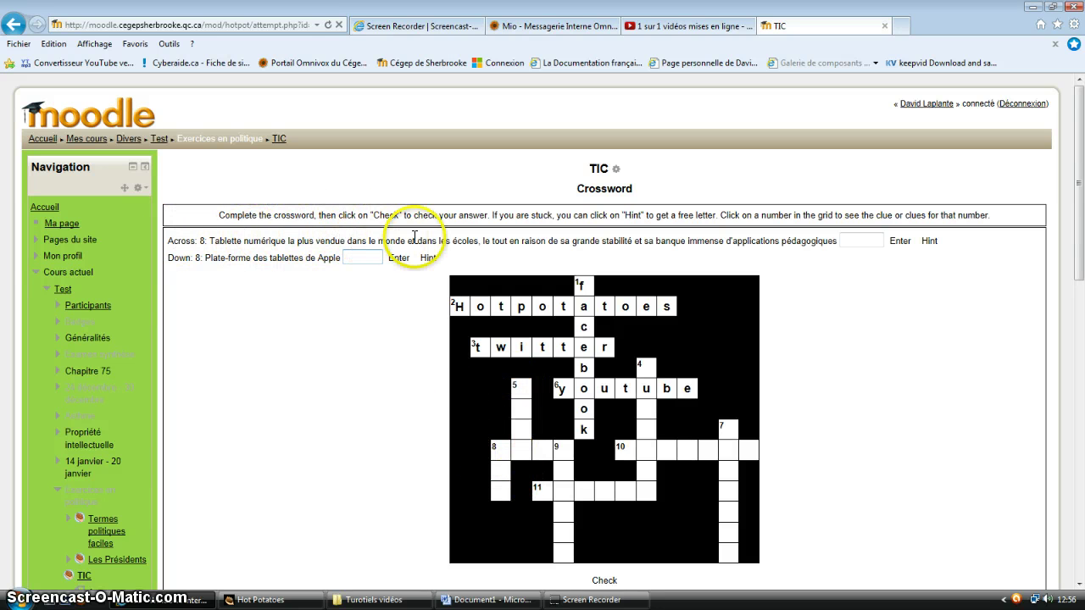
{"action": "left_click", "coordinate": [859, 239]}
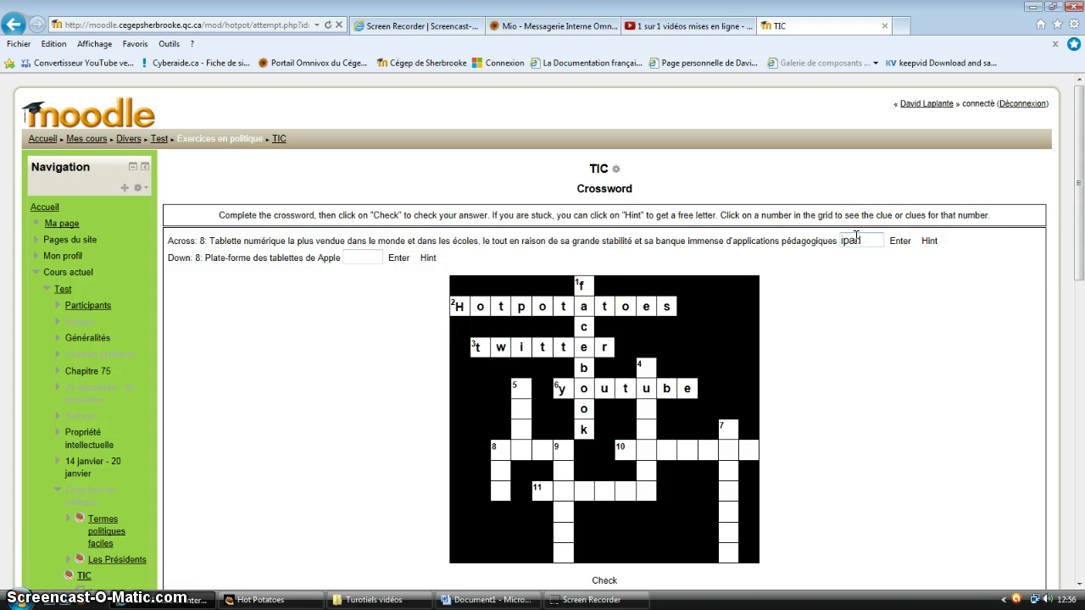
{"action": "left_click", "coordinate": [900, 240]}
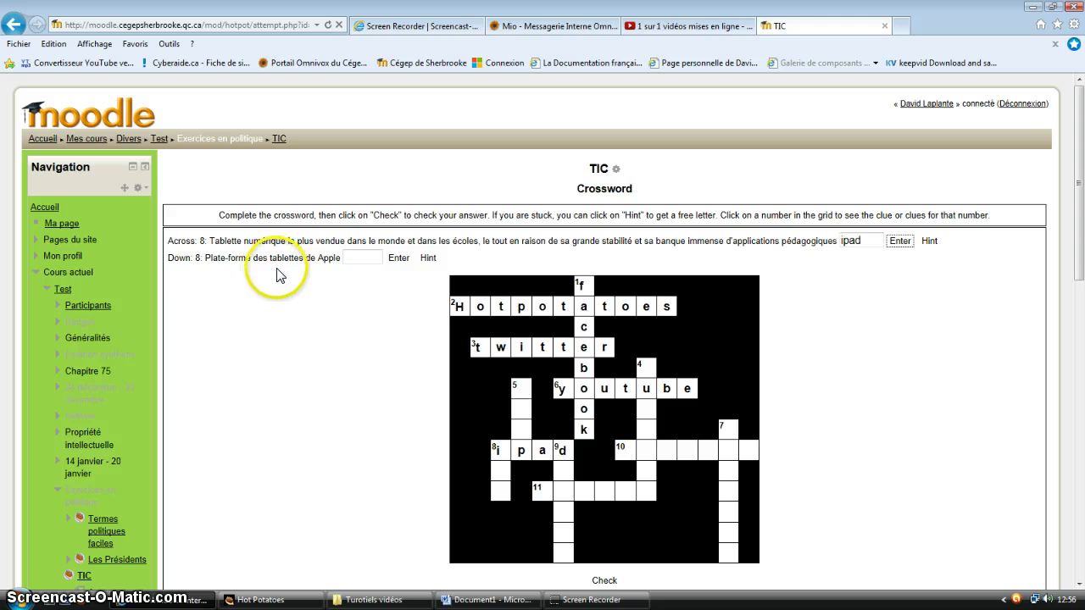
{"action": "left_click", "coordinate": [367, 258]}
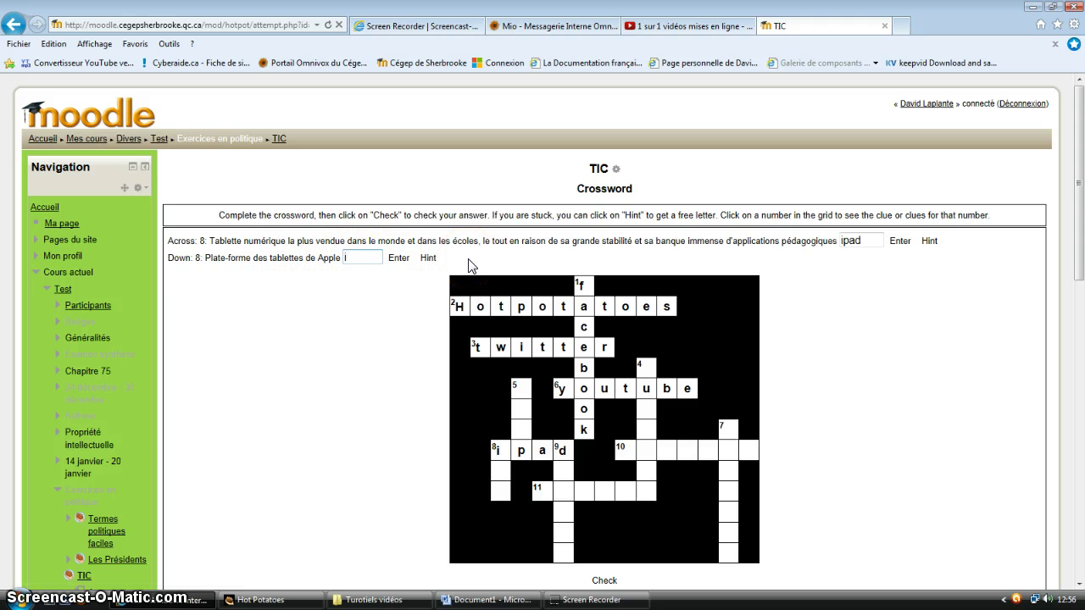
{"action": "left_click", "coordinate": [399, 258]}
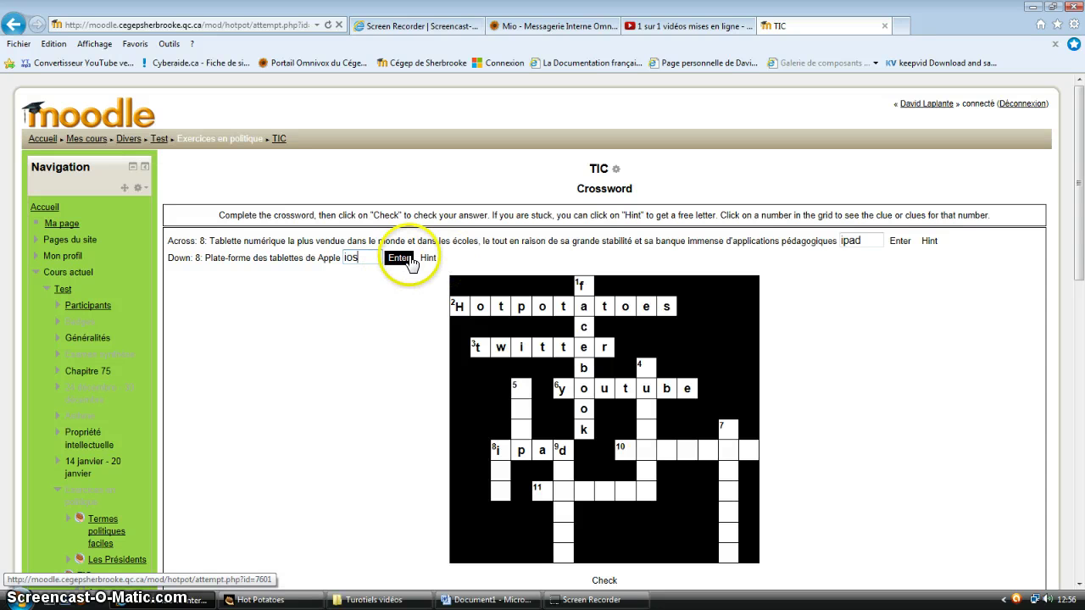
Step: Answer crossword clue 5 down with "cmap" and clue 4 down with "surface"
{"action": "left_click", "coordinate": [522, 392]}
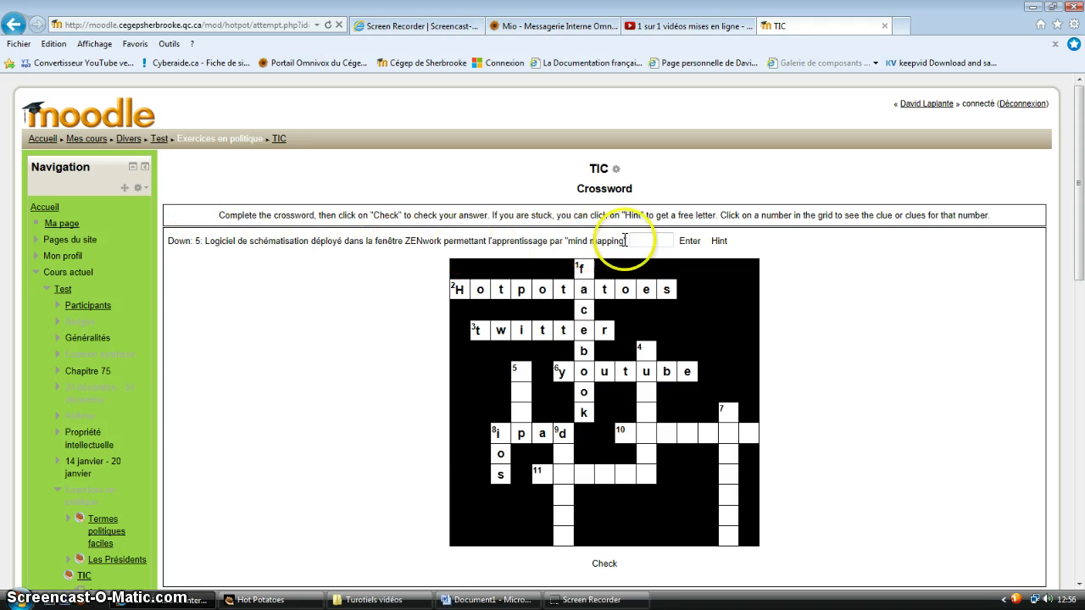
{"action": "left_click", "coordinate": [656, 238]}
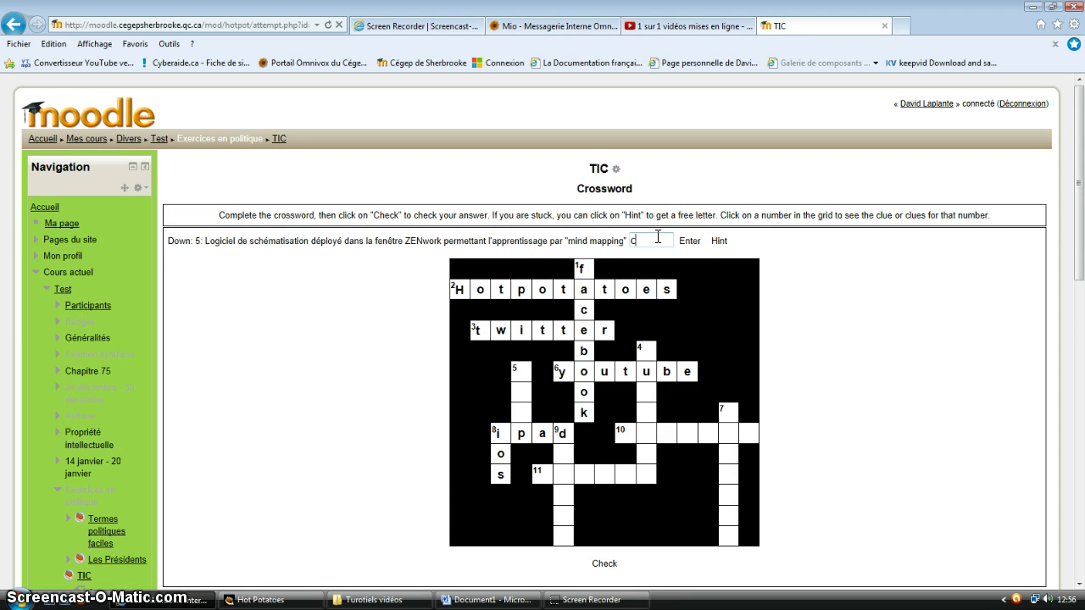
{"action": "type", "text": "cmap"}
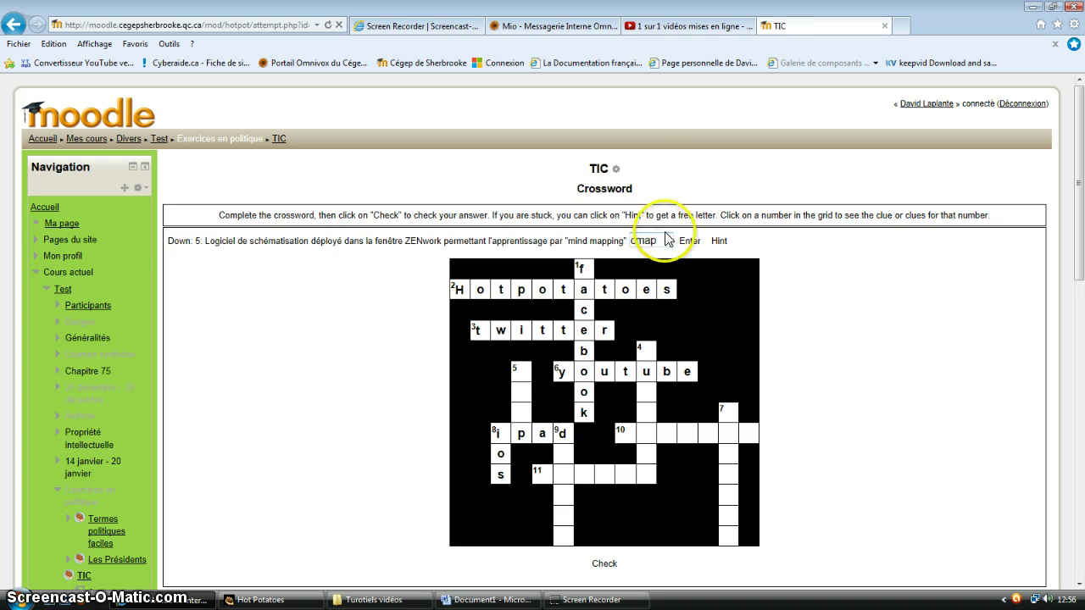
{"action": "left_click", "coordinate": [690, 241]}
{"action": "left_click", "coordinate": [646, 350]}
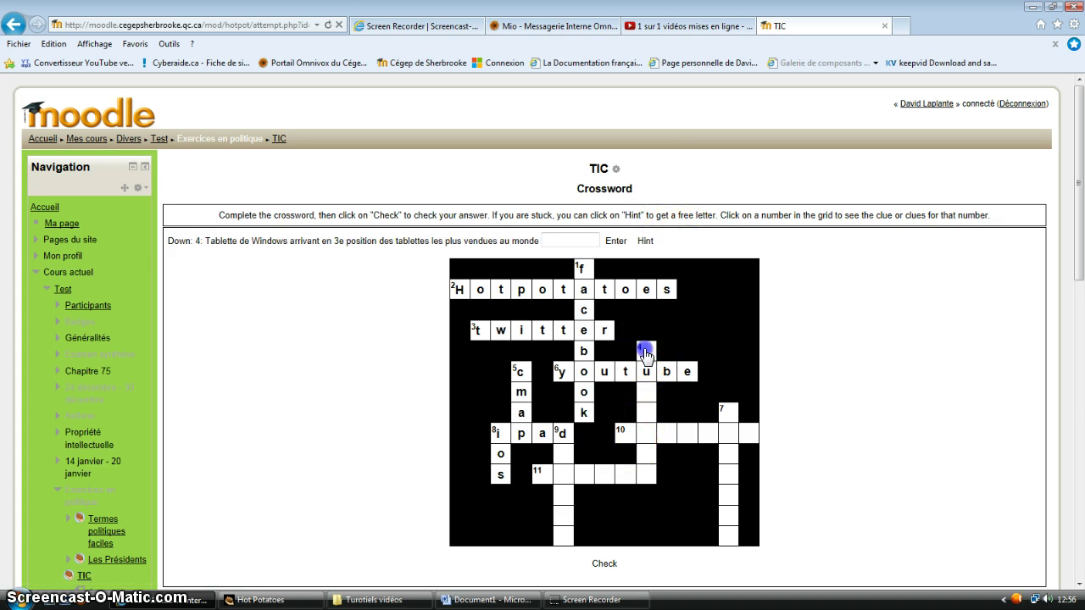
{"action": "left_click", "coordinate": [552, 240]}
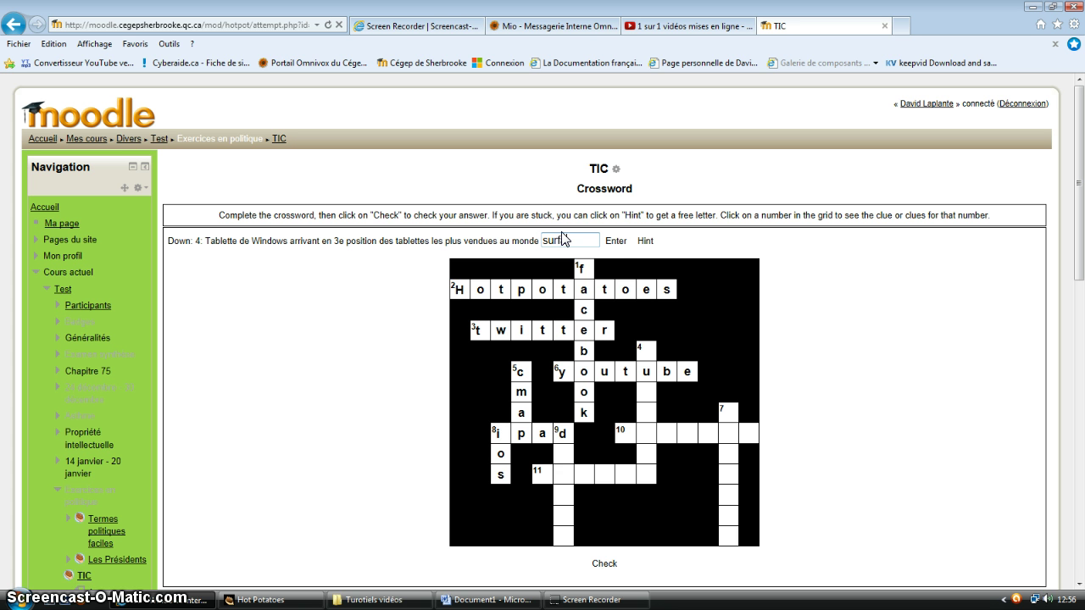
{"action": "left_click", "coordinate": [616, 241]}
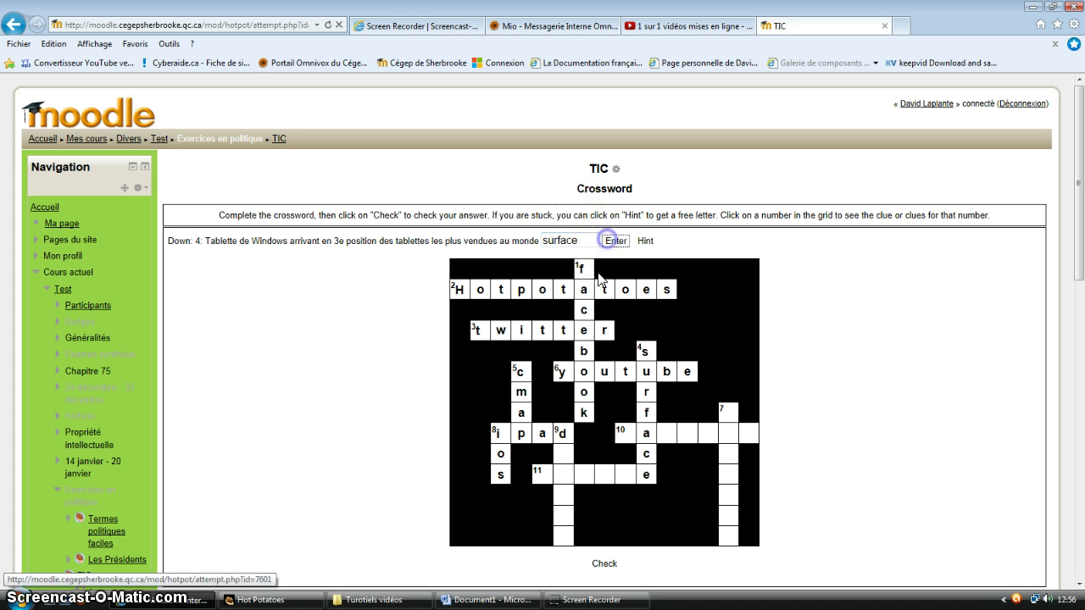
Step: Answer crossword clue 10 across with "samsung" and clue 11 across with "moodle"
{"action": "left_click", "coordinate": [620, 434]}
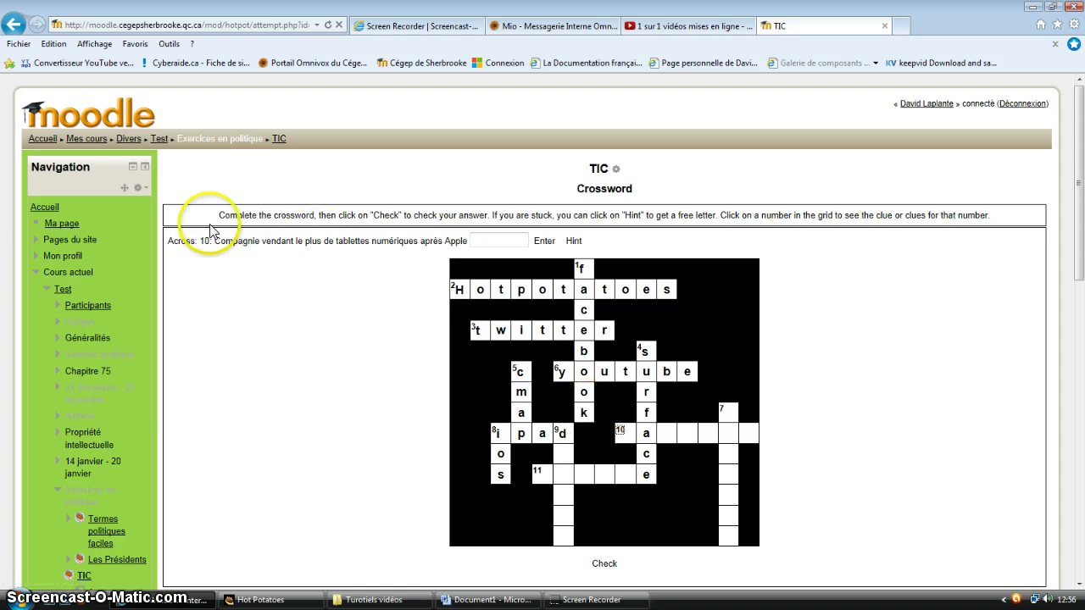
{"action": "left_click", "coordinate": [512, 239]}
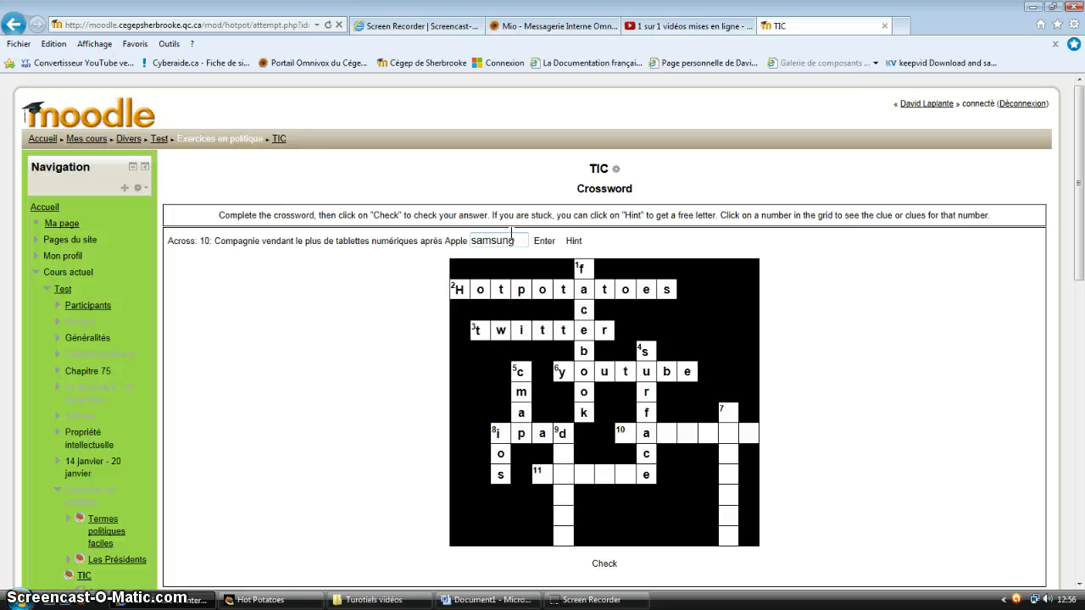
{"action": "type", "text": "samsung"}
{"action": "left_click", "coordinate": [543, 240]}
{"action": "left_click", "coordinate": [544, 475]}
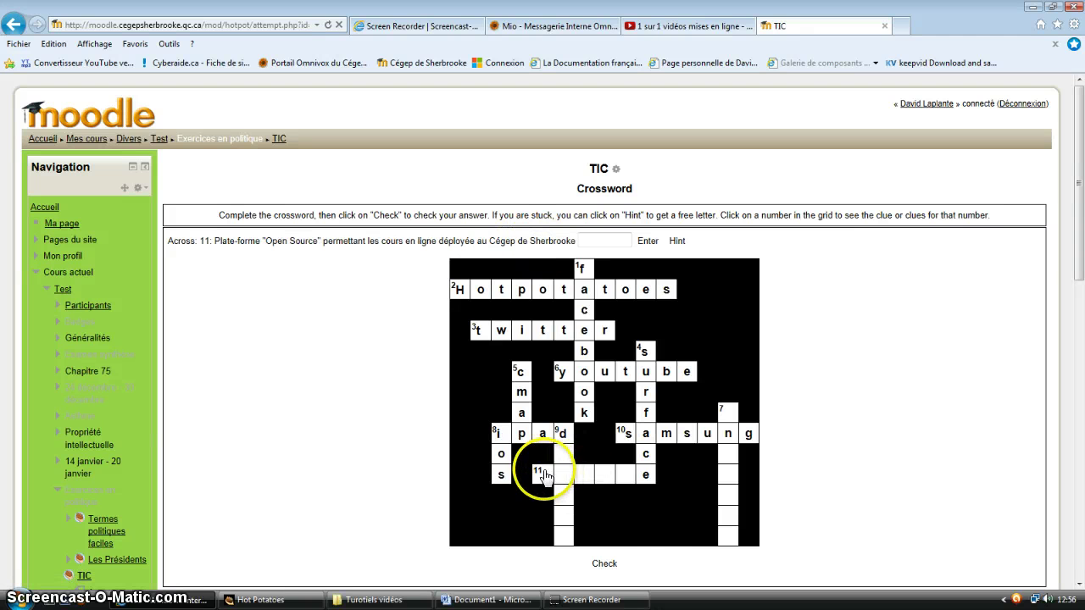
{"action": "left_click", "coordinate": [619, 241]}
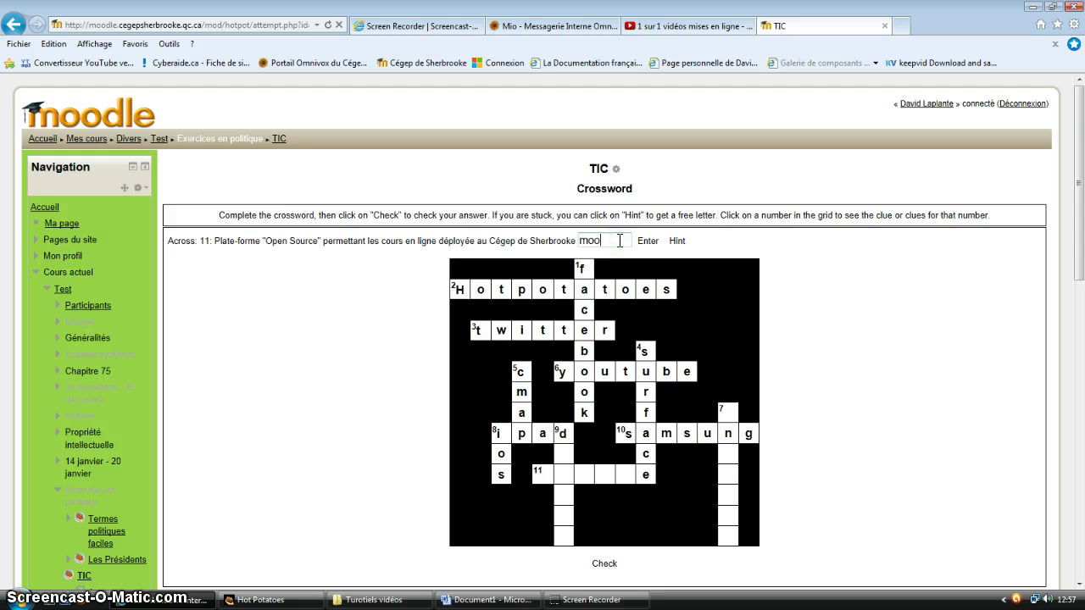
{"action": "left_click", "coordinate": [646, 242]}
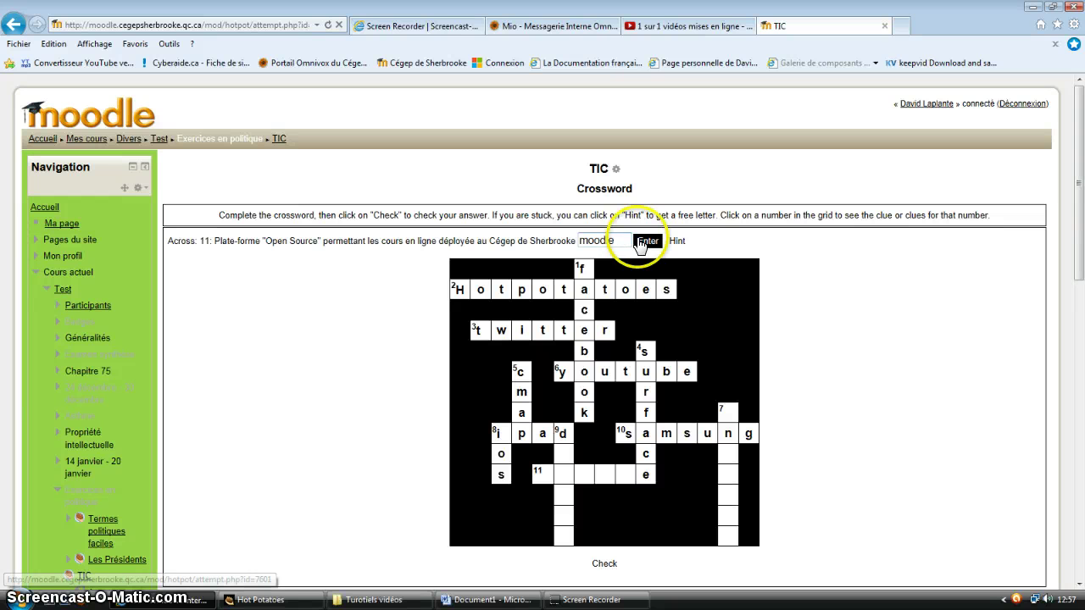
Step: Answer crossword clue 9 down with "doodle"
{"action": "left_click", "coordinate": [563, 437]}
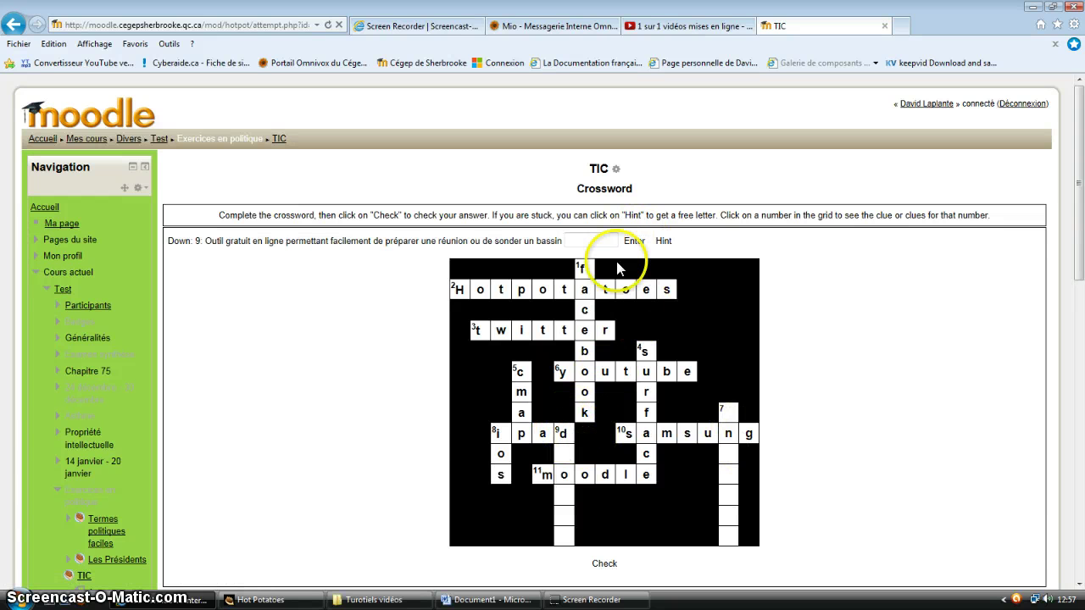
{"action": "left_click", "coordinate": [598, 241]}
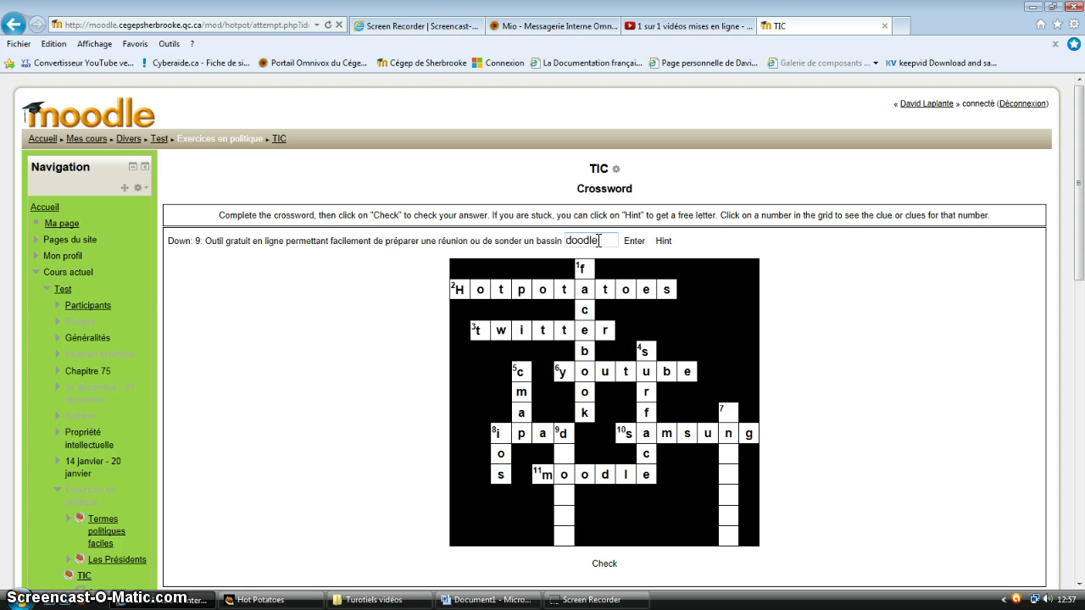
{"action": "left_click", "coordinate": [634, 241]}
Step: Answer crossword clue 7 down with "android" and submit the completed crossword for checking
{"action": "left_click", "coordinate": [728, 414]}
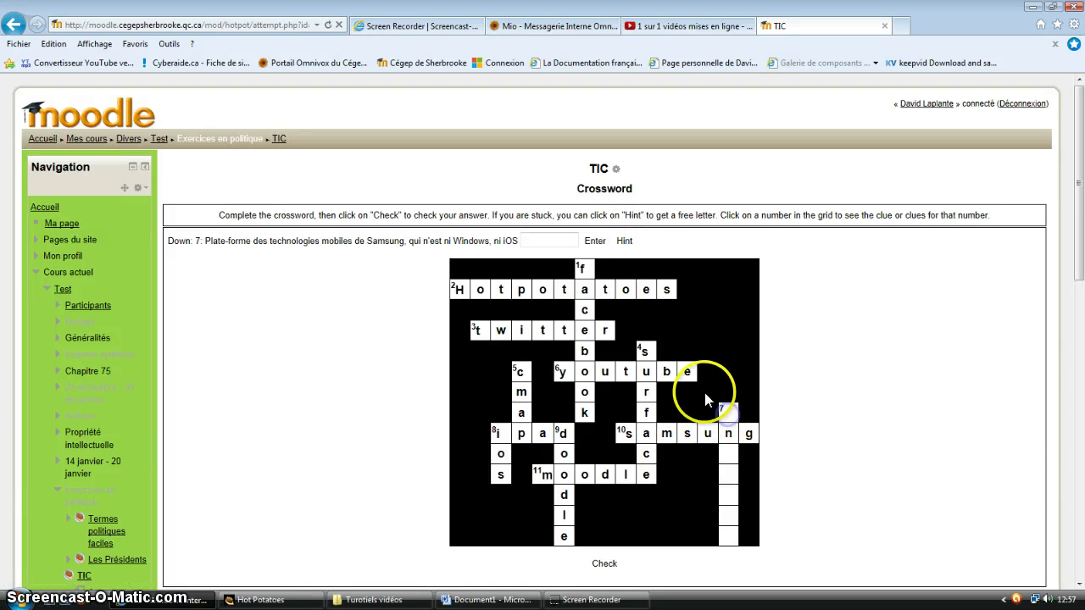
{"action": "left_click", "coordinate": [525, 239]}
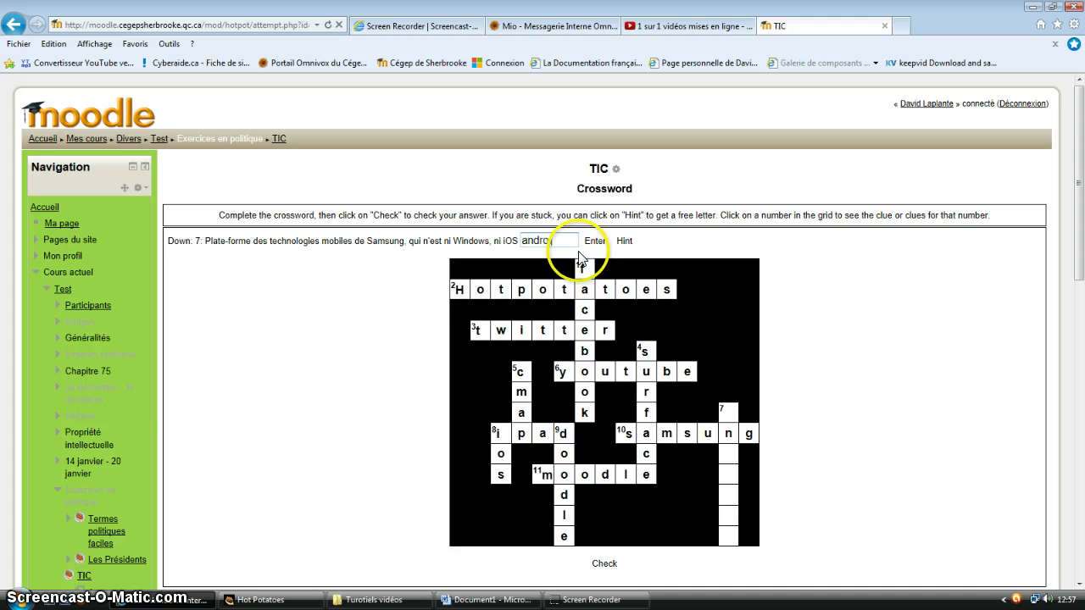
{"action": "type", "text": "android"}
{"action": "left_click", "coordinate": [594, 241]}
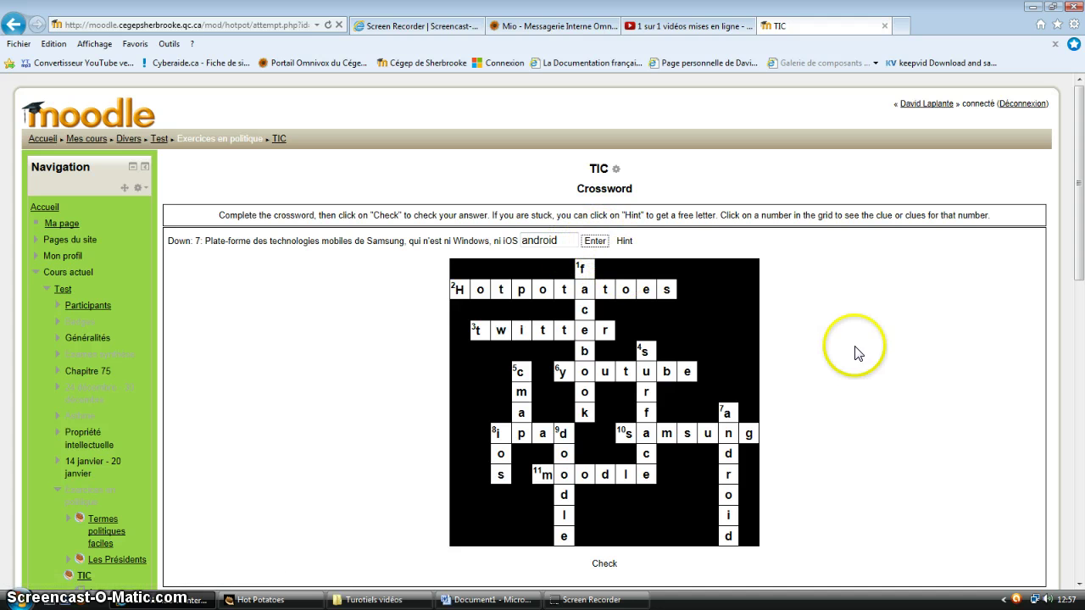
{"action": "scroll", "coordinate": [738, 263], "scroll_direction": "down", "scroll_amount": 1}
{"action": "left_click", "coordinate": [607, 496]}
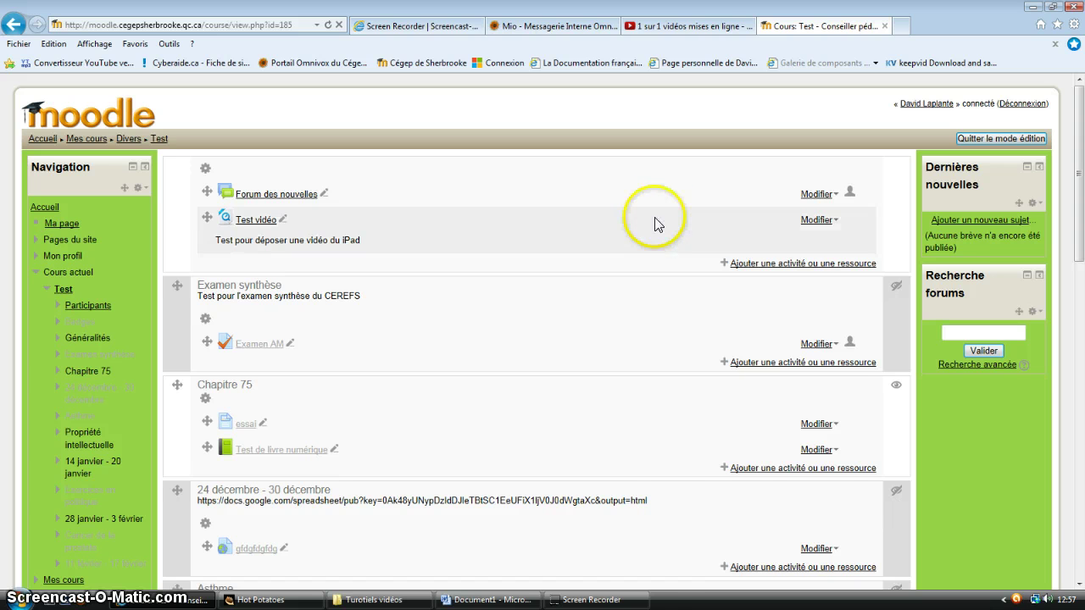
Step: Look over the Hot Potatoes activities in the "Exercices en politique" section of the course page
{"action": "scroll", "coordinate": [566, 369], "scroll_direction": "down", "scroll_amount": 3}
{"action": "scroll", "coordinate": [566, 369], "scroll_direction": "down", "scroll_amount": 6}
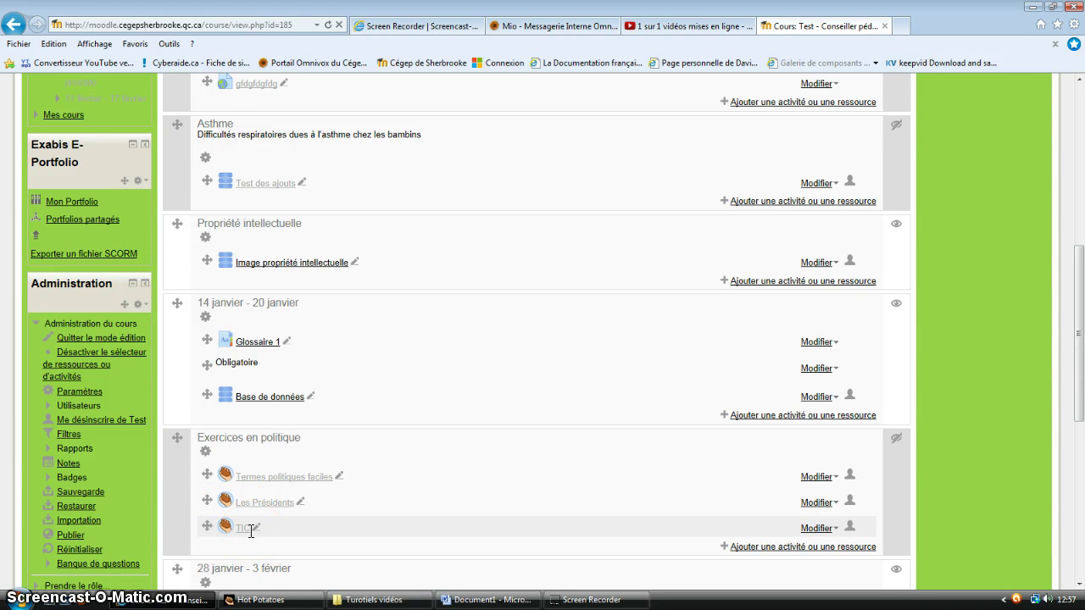
{"action": "left_click", "coordinate": [339, 476]}
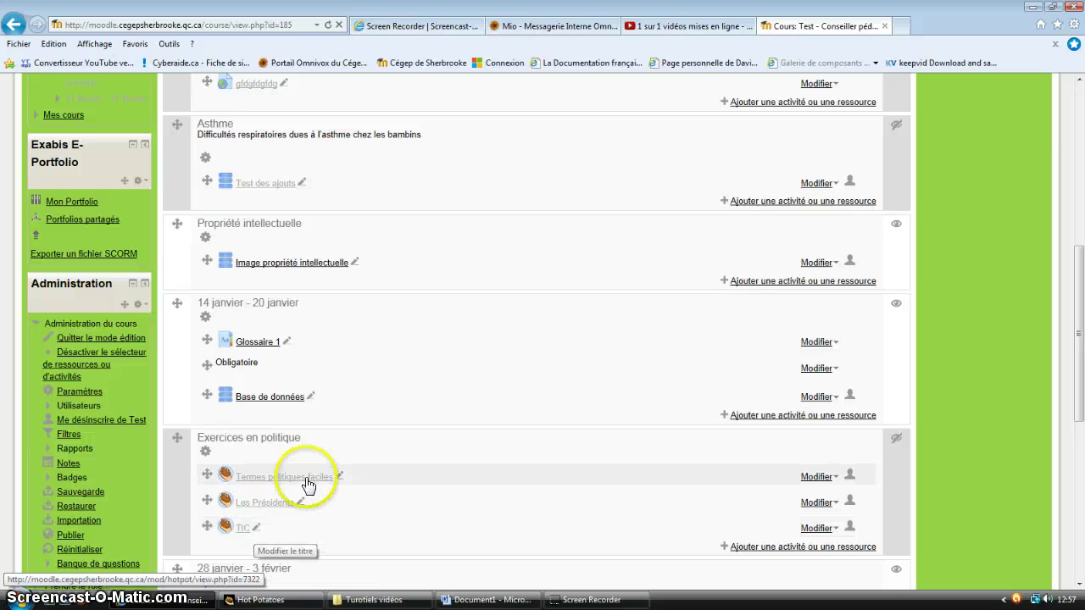